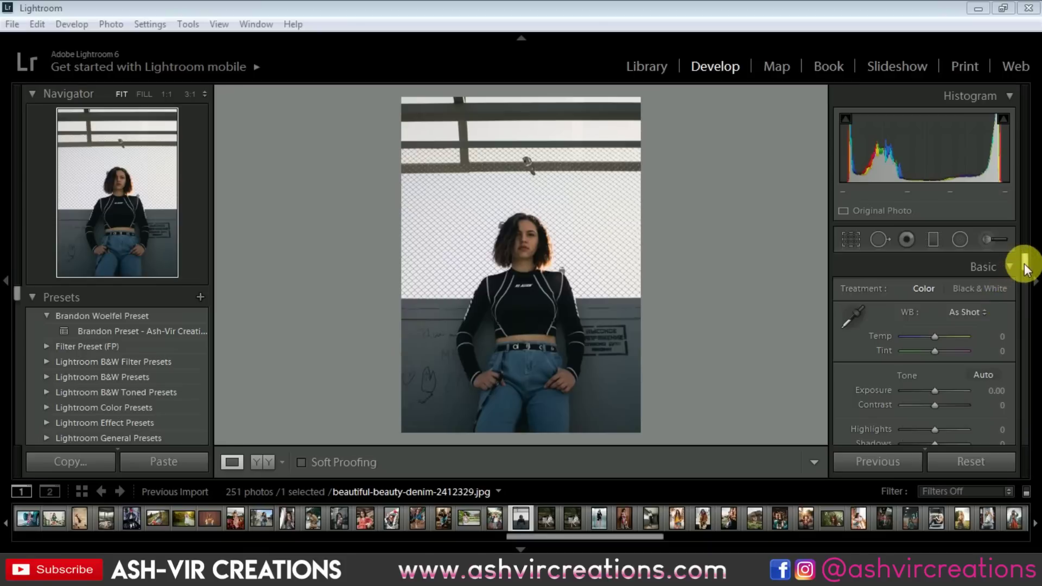
On the denim portrait, set Contrast +21, Shadows +55, Blacks −57 and Clarity +14
mouse_move(935, 406)
left_mouse_down()
mouse_move(952, 405)
mouse_move(942, 406)
left_mouse_up()
scroll(952, 413, "down", 2)
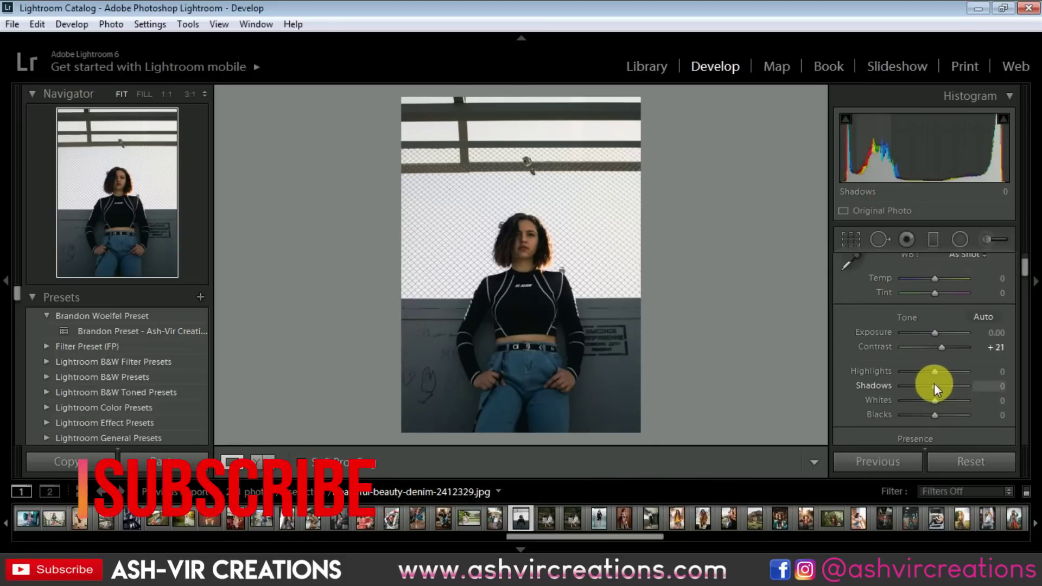
left_click_drag(933, 383, 917, 412)
scroll(995, 361, "down", 1)
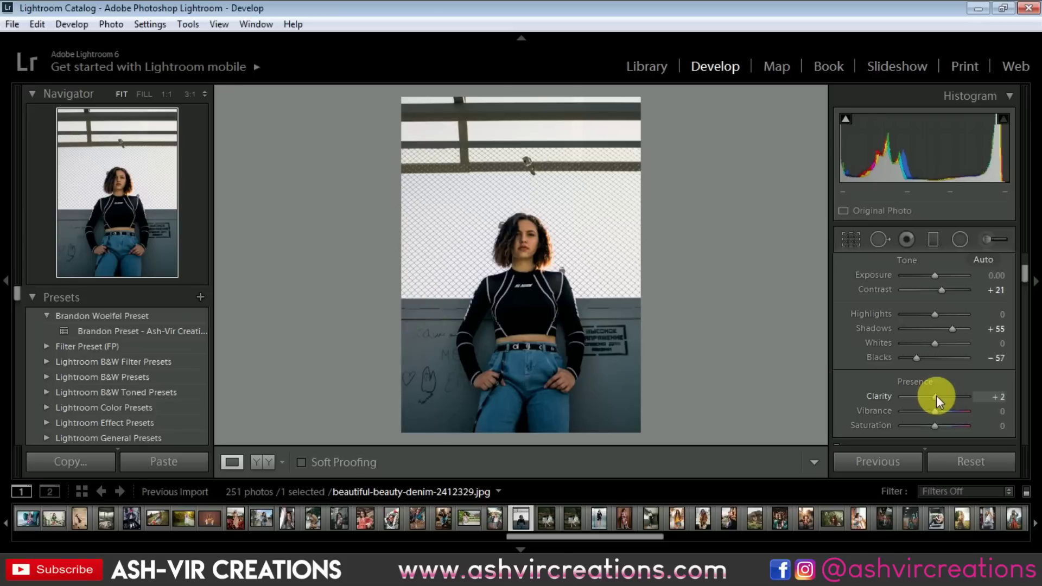
left_click_drag(936, 395, 940, 396)
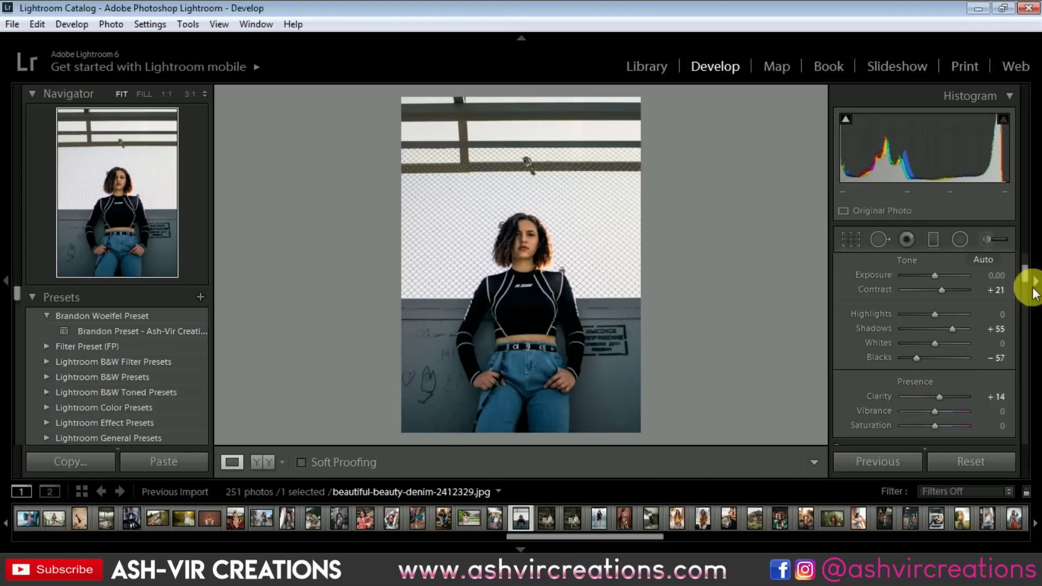
left_click_drag(1025, 279, 1027, 440)
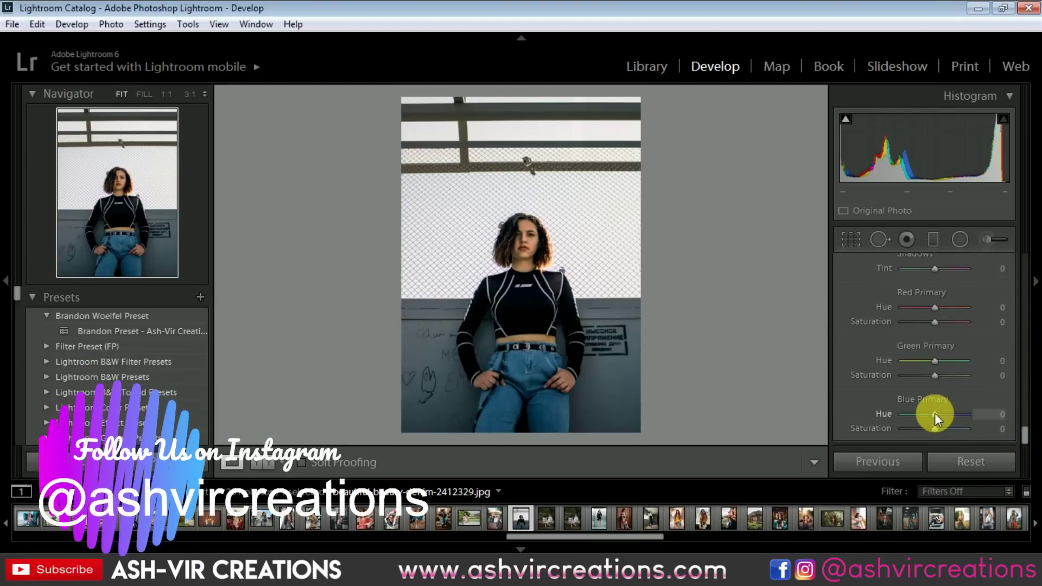
Set Camera Calibration Blue Primary hue −45, saturation +17, and Red Primary hue +5
mouse_move(933, 412)
left_mouse_down()
mouse_move(894, 412)
mouse_move(974, 418)
mouse_move(875, 415)
mouse_move(933, 417)
mouse_move(919, 417)
left_mouse_up()
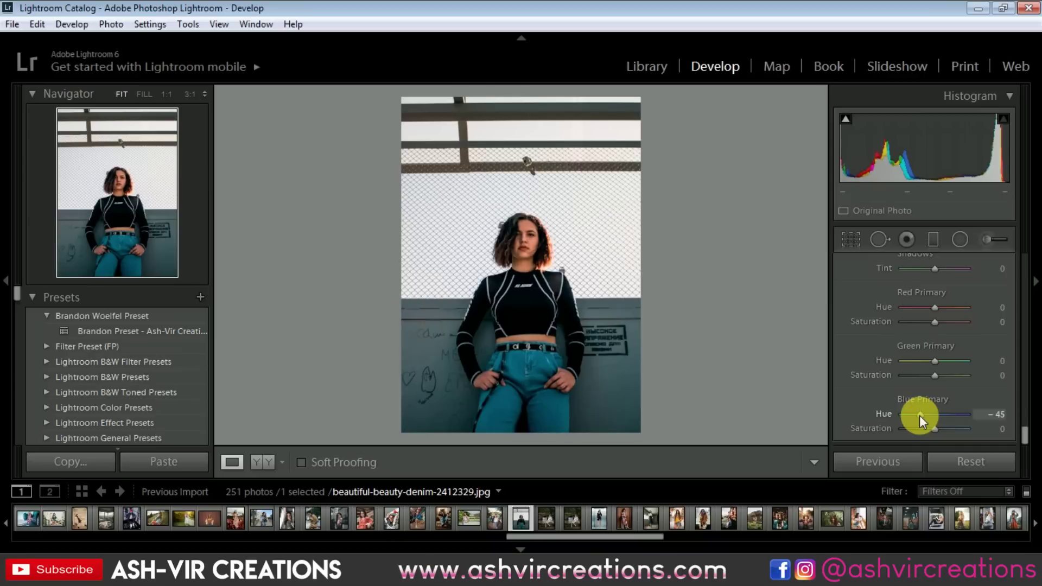
left_click_drag(919, 415, 943, 427)
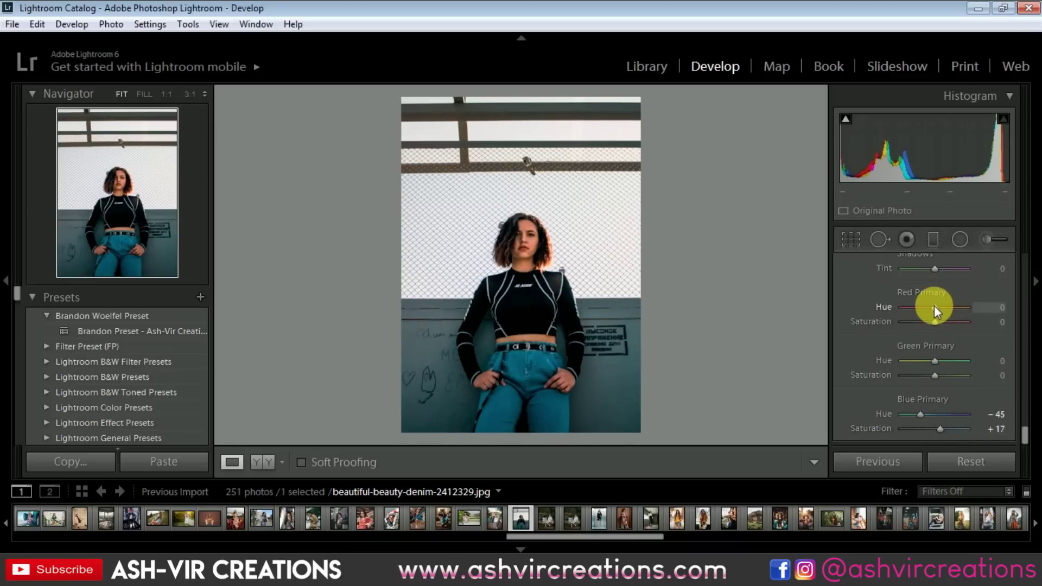
mouse_move(935, 308)
left_mouse_down()
mouse_move(952, 311)
mouse_move(919, 308)
mouse_move(965, 315)
mouse_move(937, 305)
left_mouse_up()
Set HSL Red hue −9, shift Orange hue, and lower Orange saturation to −20, checking skin at 1:1
left_click_drag(1026, 436, 1016, 312)
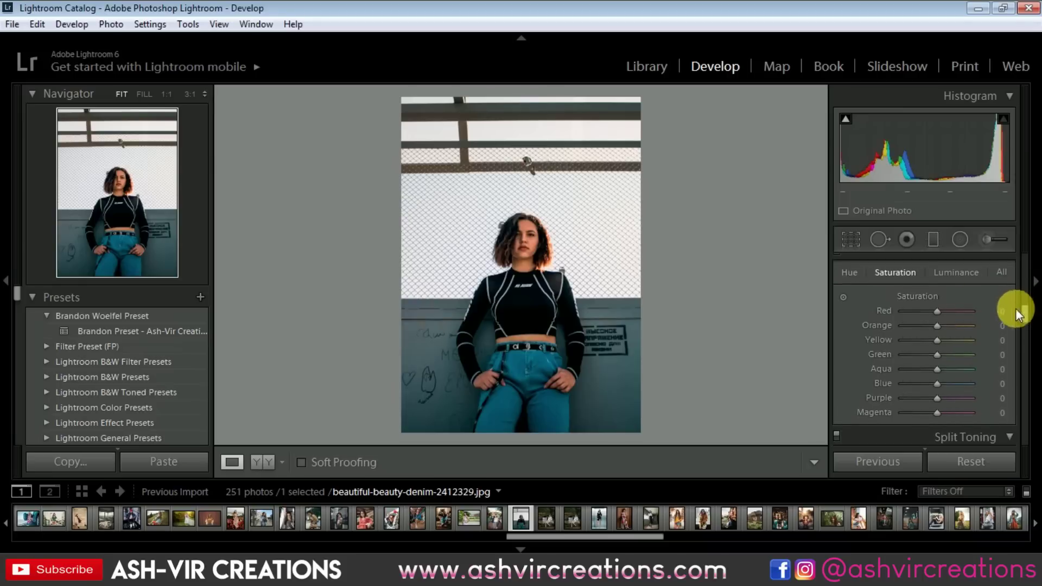
left_click(853, 274)
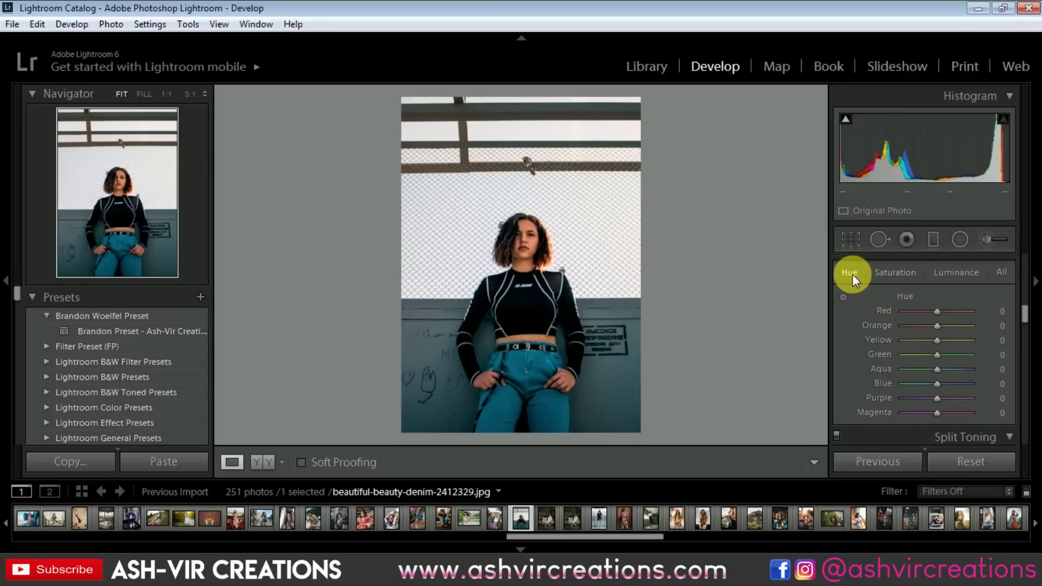
mouse_move(932, 312)
left_mouse_down()
mouse_move(910, 309)
mouse_move(958, 308)
mouse_move(902, 308)
mouse_move(931, 311)
left_mouse_up()
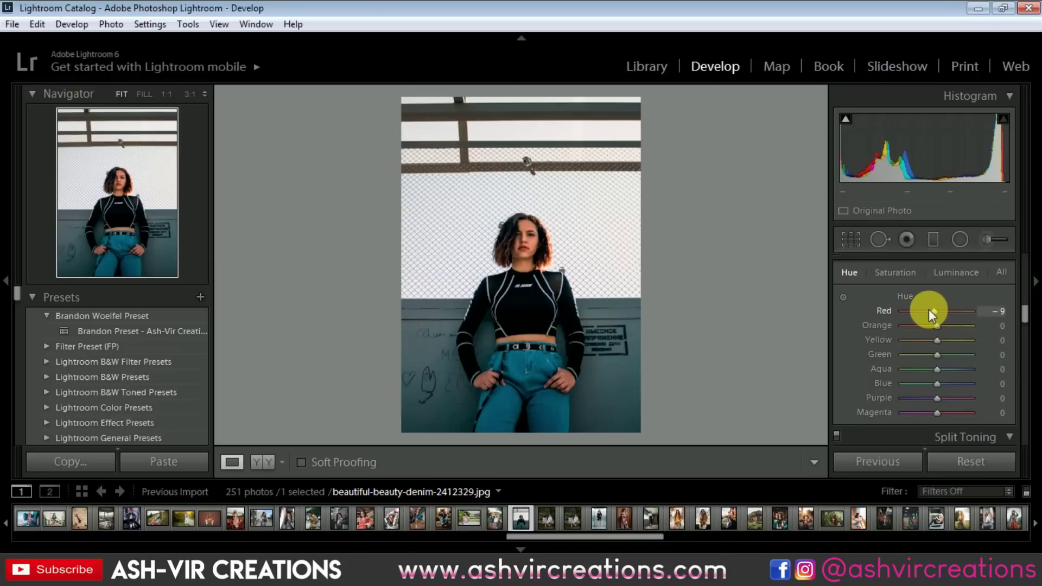
left_click(931, 327)
mouse_move(934, 325)
left_mouse_down()
mouse_move(895, 325)
mouse_move(943, 324)
mouse_move(916, 324)
mouse_move(928, 323)
left_mouse_up()
left_click_drag(524, 258, 574, 429)
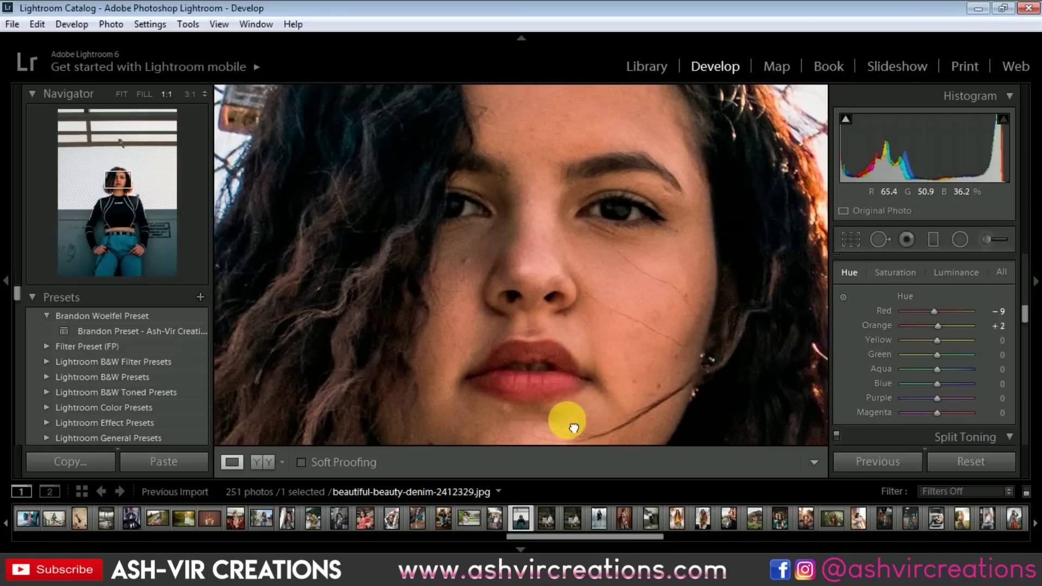
left_click(600, 375)
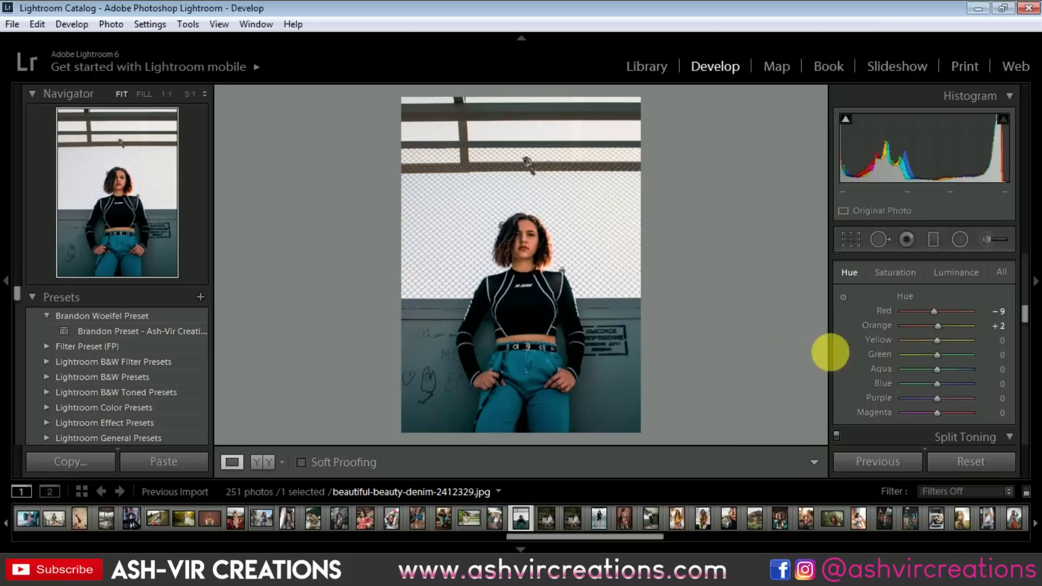
left_click(902, 273)
mouse_move(931, 327)
left_mouse_down()
mouse_move(920, 325)
mouse_move(957, 324)
mouse_move(939, 325)
left_mouse_up()
left_click(953, 275)
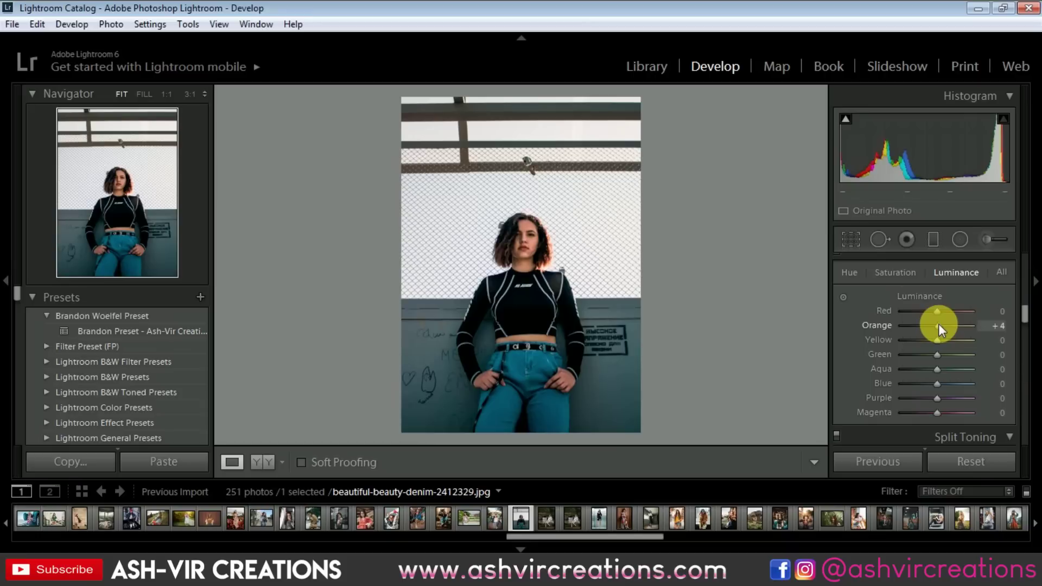
Set Yellow hue −7 and fine-tune Orange hue to +20 while checking skin close up
left_click(850, 272)
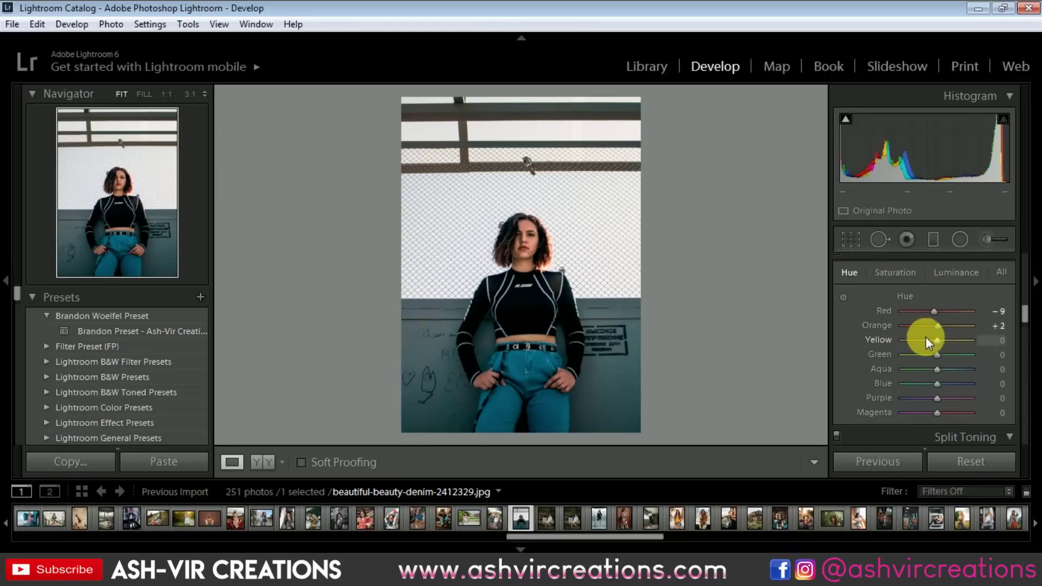
left_click_drag(933, 340, 954, 342)
left_click_drag(559, 264, 733, 407)
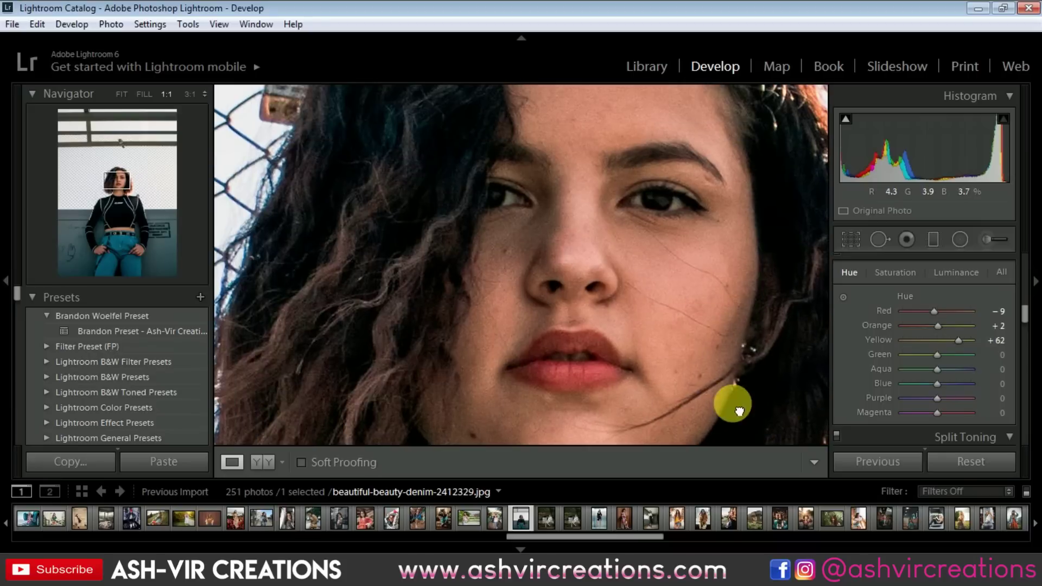
mouse_move(945, 340)
left_mouse_down()
mouse_move(874, 339)
mouse_move(976, 338)
mouse_move(862, 342)
mouse_move(951, 343)
mouse_move(935, 348)
left_mouse_up()
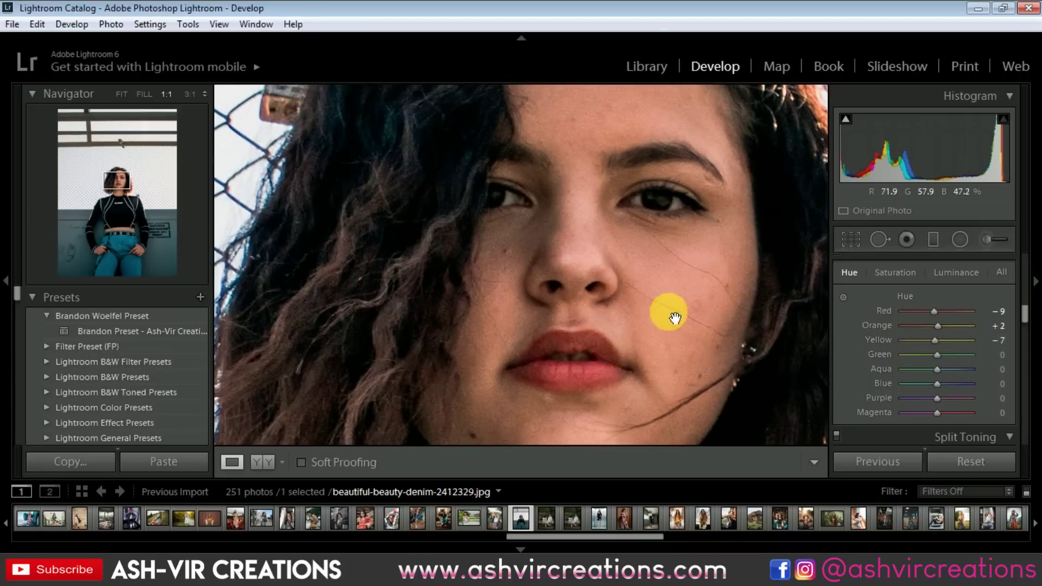
left_click_drag(670, 309, 644, 344)
left_click_drag(936, 325, 940, 331)
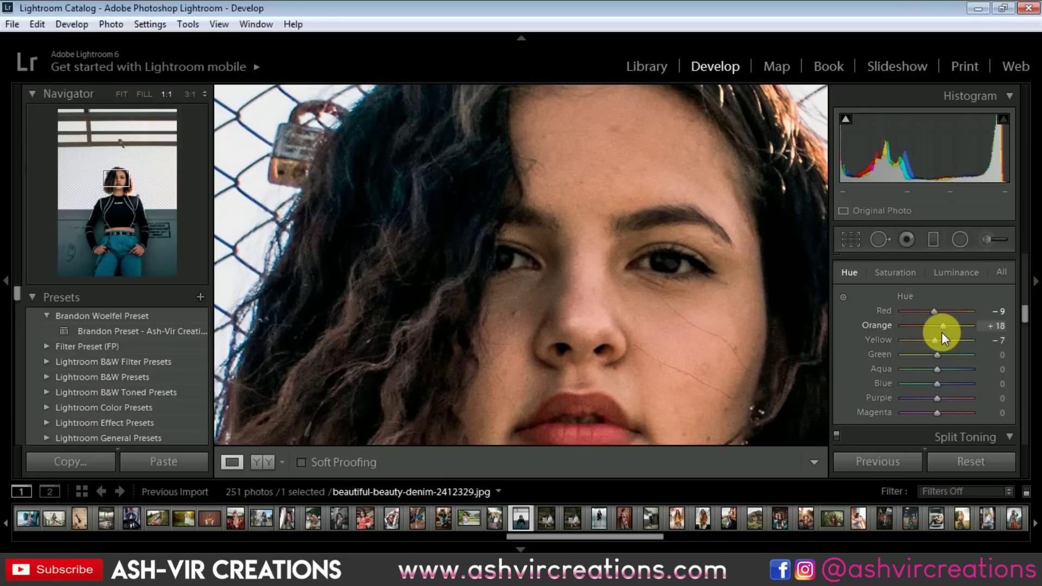
left_click_drag(942, 333, 942, 334)
left_click(695, 358)
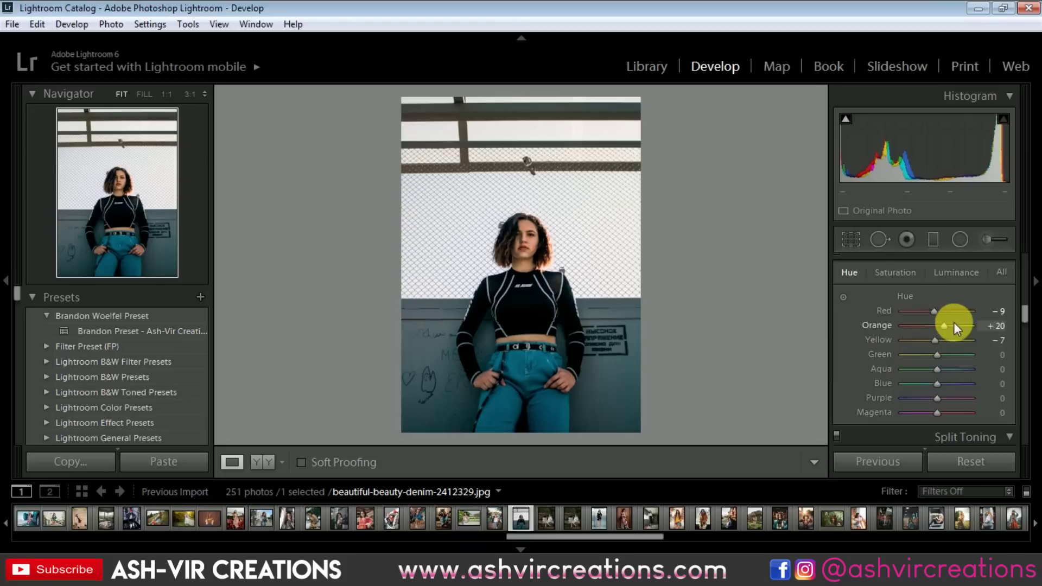
left_click(890, 272)
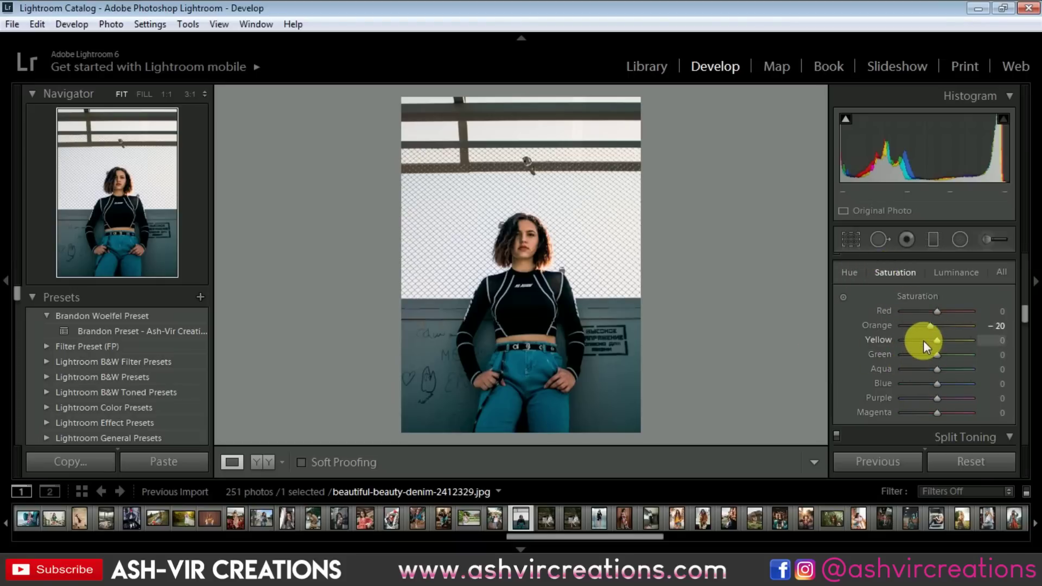
Drop Yellow, Green, Aqua, Blue, Purple and Magenta saturation to −100, greying the jeans
left_click_drag(924, 352, 822, 337)
left_click_drag(929, 366, 908, 387)
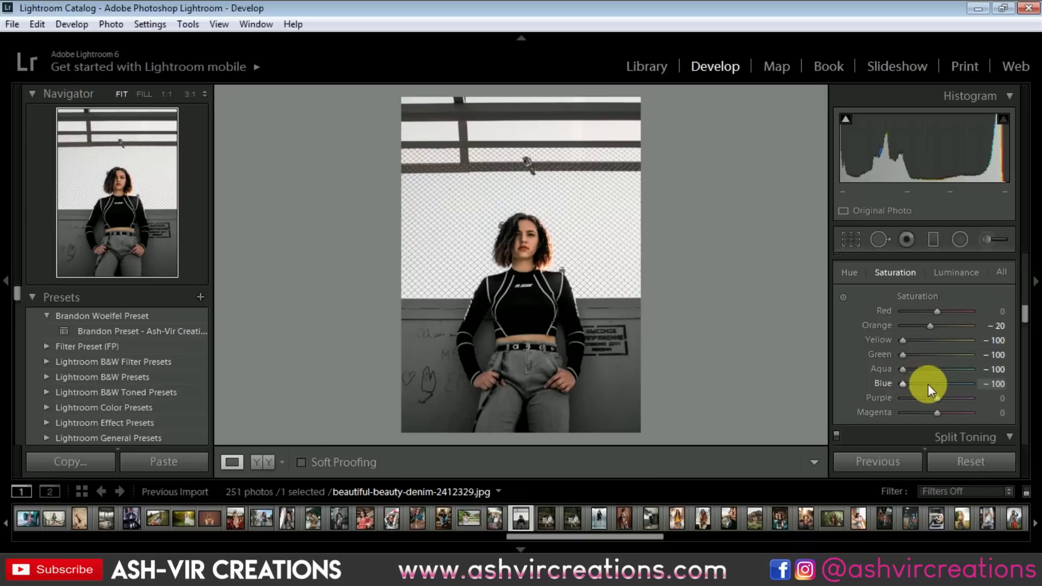
left_click_drag(937, 400, 875, 411)
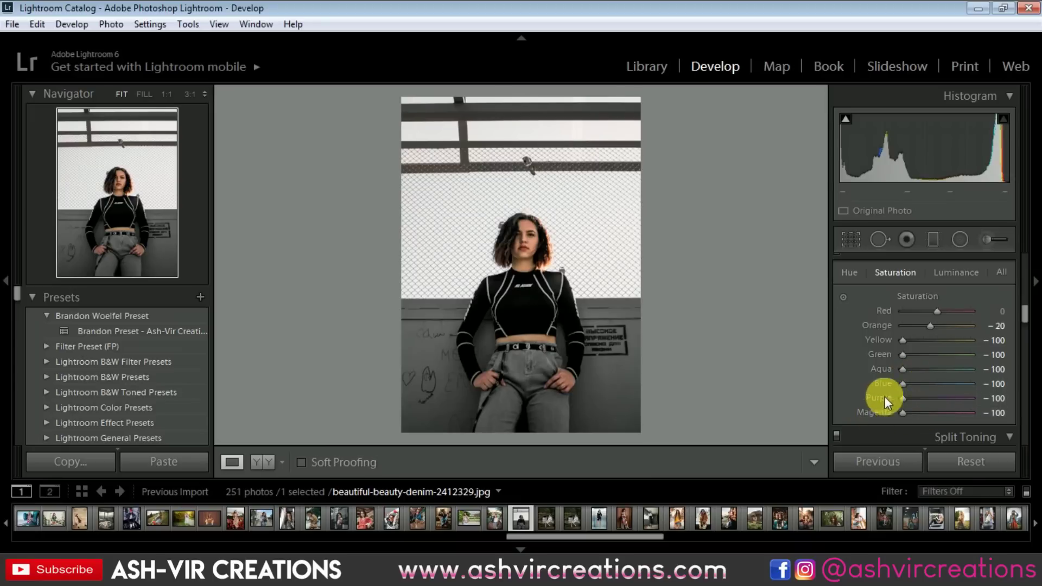
left_click(850, 271)
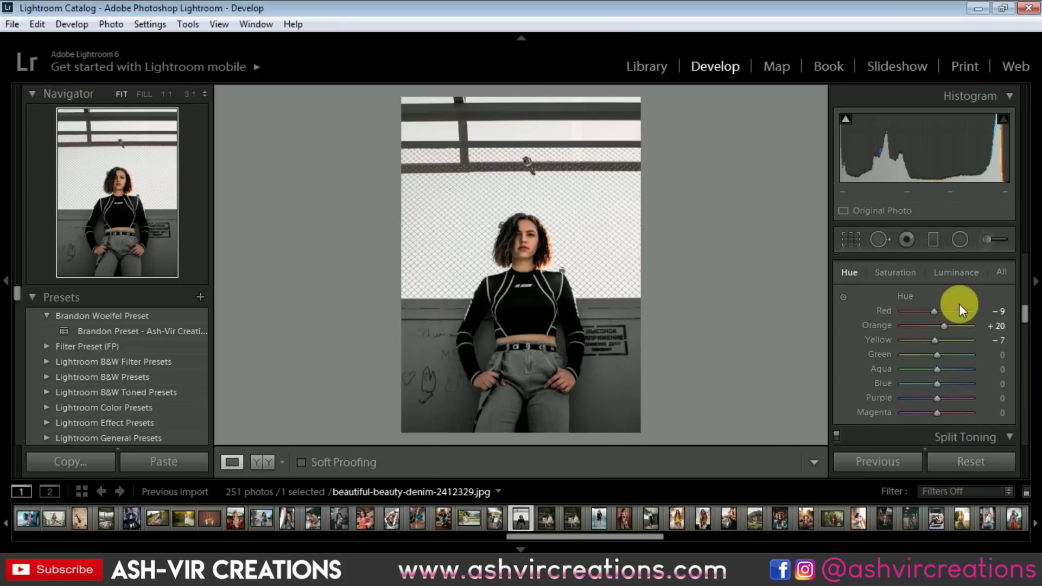
Tint the Split Toning shadows teal with Hue 181 and Saturation 15
scroll(959, 304, "down", 3)
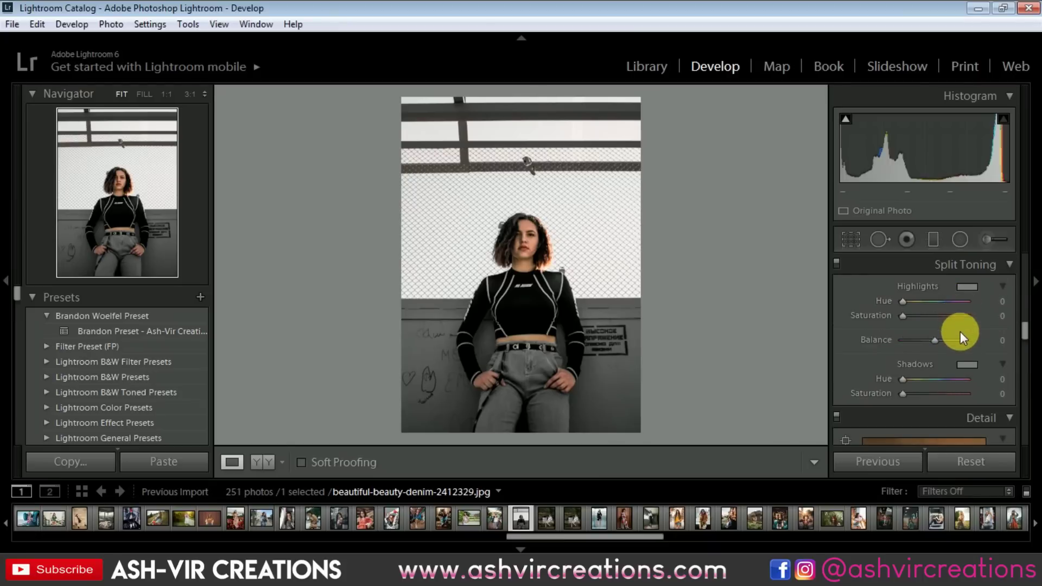
left_click_drag(969, 363, 791, 402)
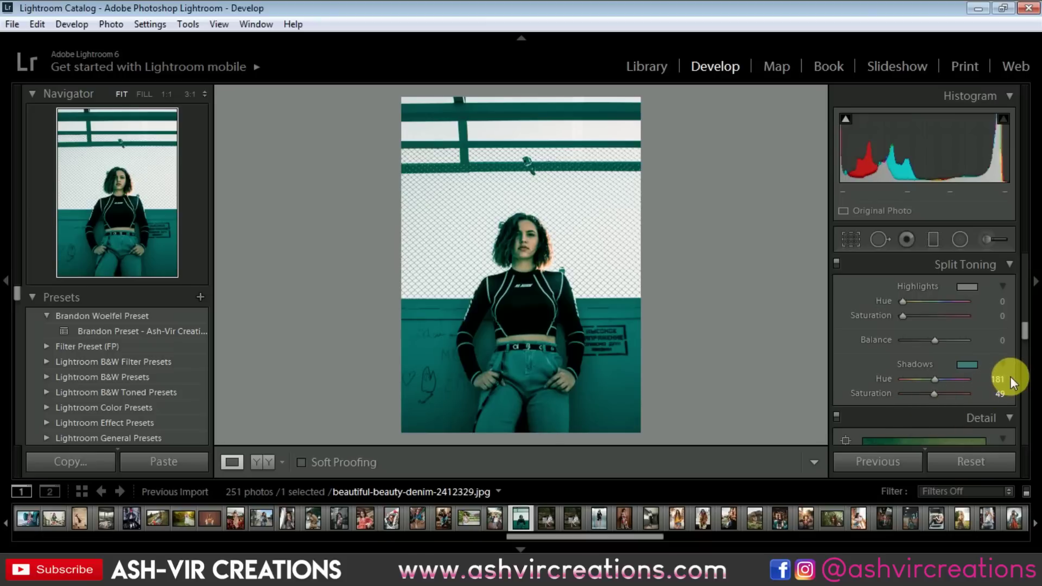
mouse_move(931, 392)
left_mouse_down()
mouse_move(894, 391)
mouse_move(913, 396)
left_mouse_up()
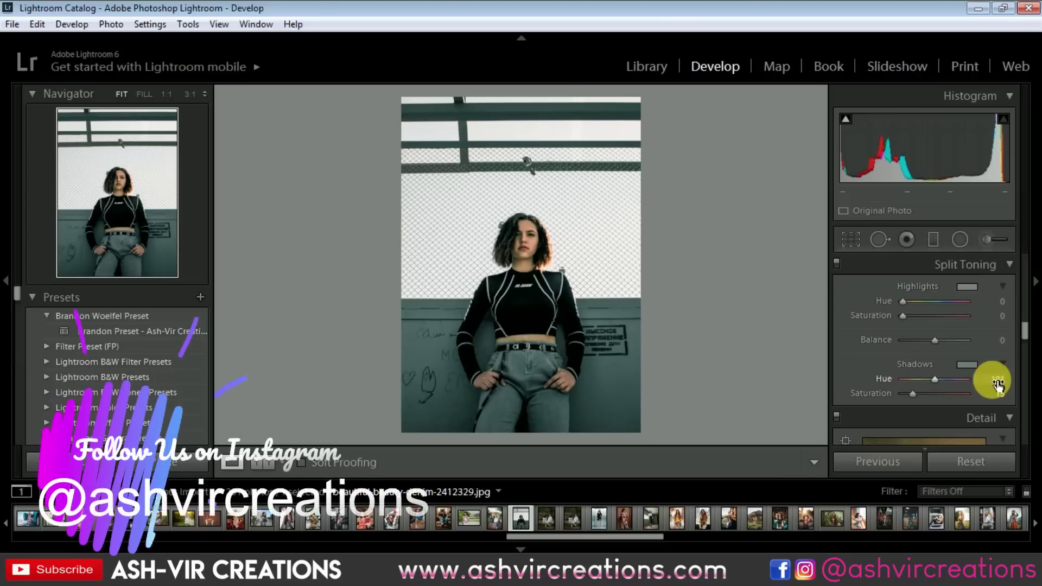
left_click_drag(1019, 329, 1026, 269)
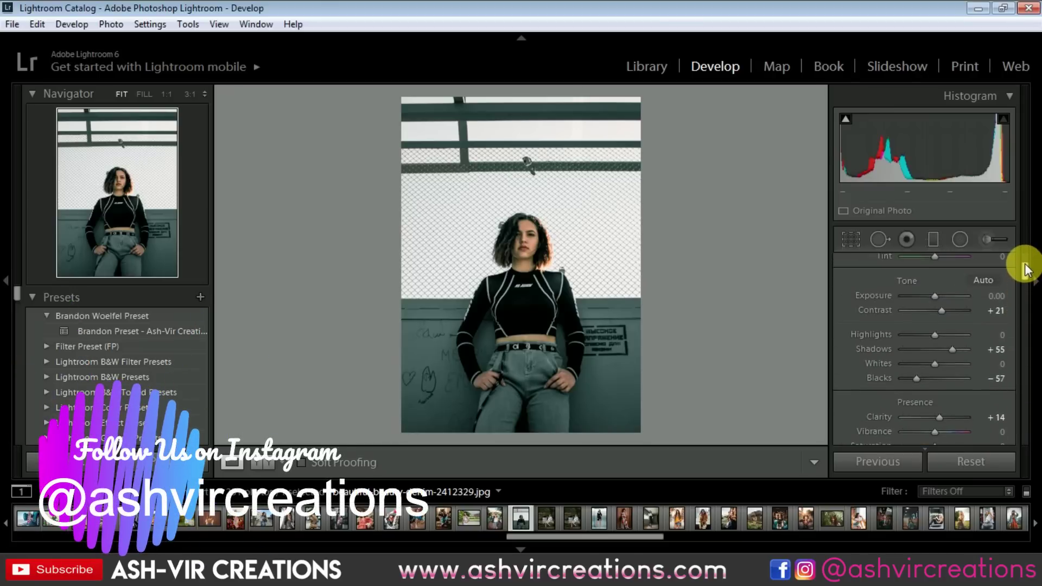
Deepen the blacks further and pull Orange hue back to +4, keeping the 181/15 teal shadows
left_click_drag(919, 378, 952, 350)
left_click_drag(1022, 281, 1015, 313)
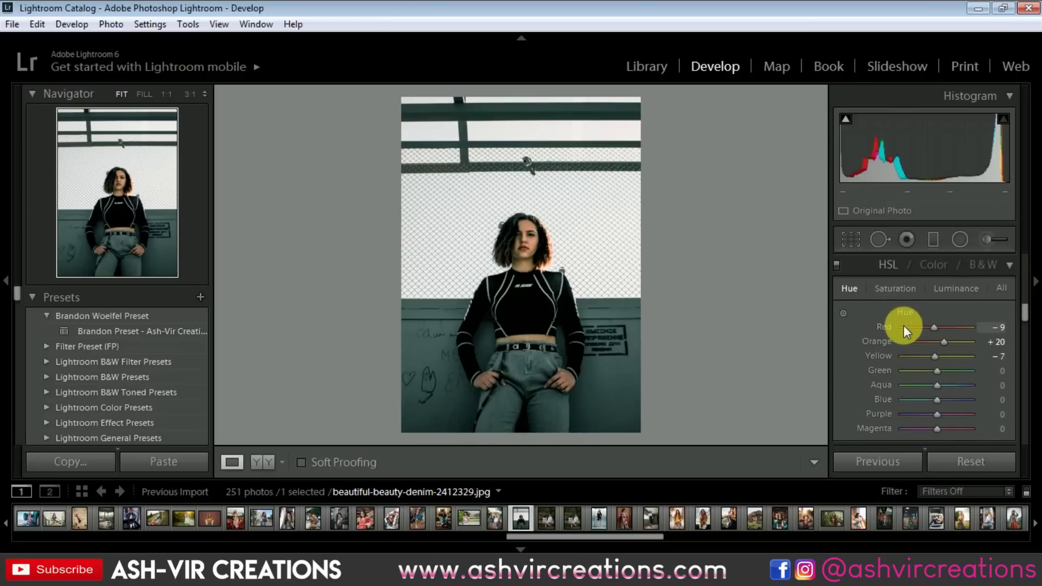
left_click_drag(942, 341, 936, 342)
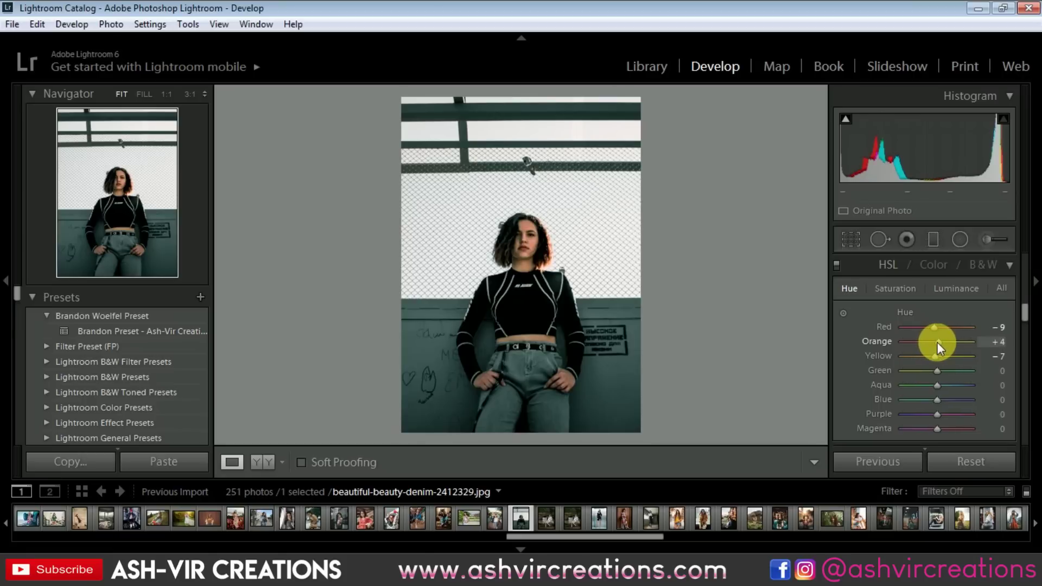
left_click_drag(1020, 312, 1026, 332)
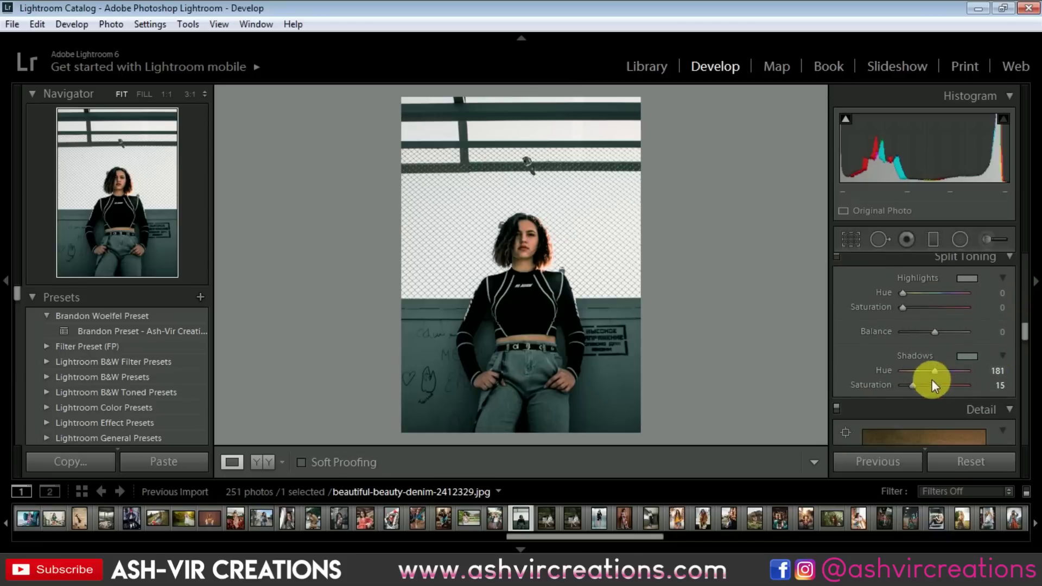
Lower the shadow tint saturation to 13, checking the chest logo at 1:1
mouse_move(913, 383)
left_mouse_down()
mouse_move(930, 387)
mouse_move(897, 387)
mouse_move(912, 387)
left_mouse_up()
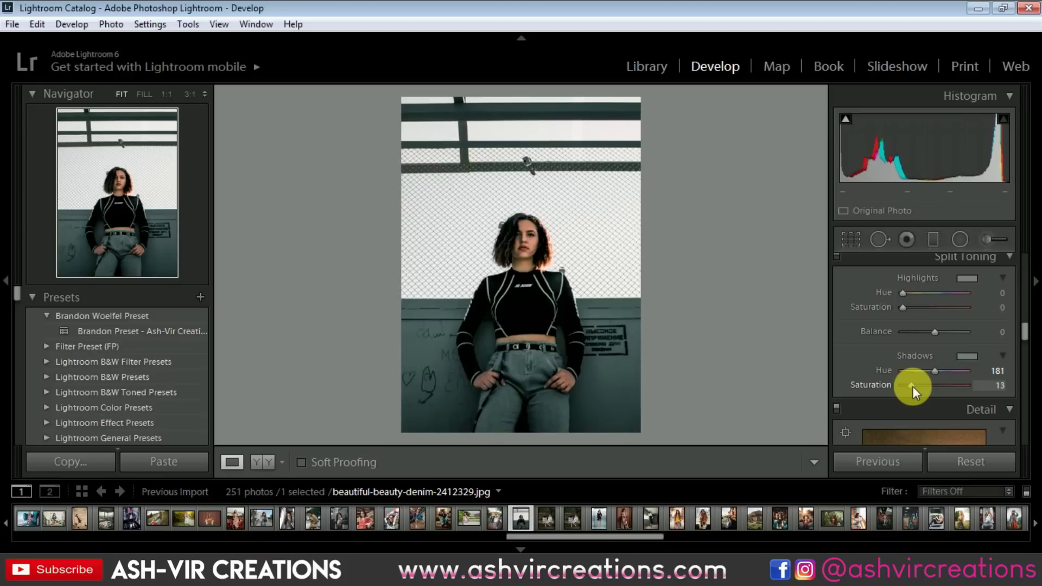
left_click_drag(913, 384, 913, 384)
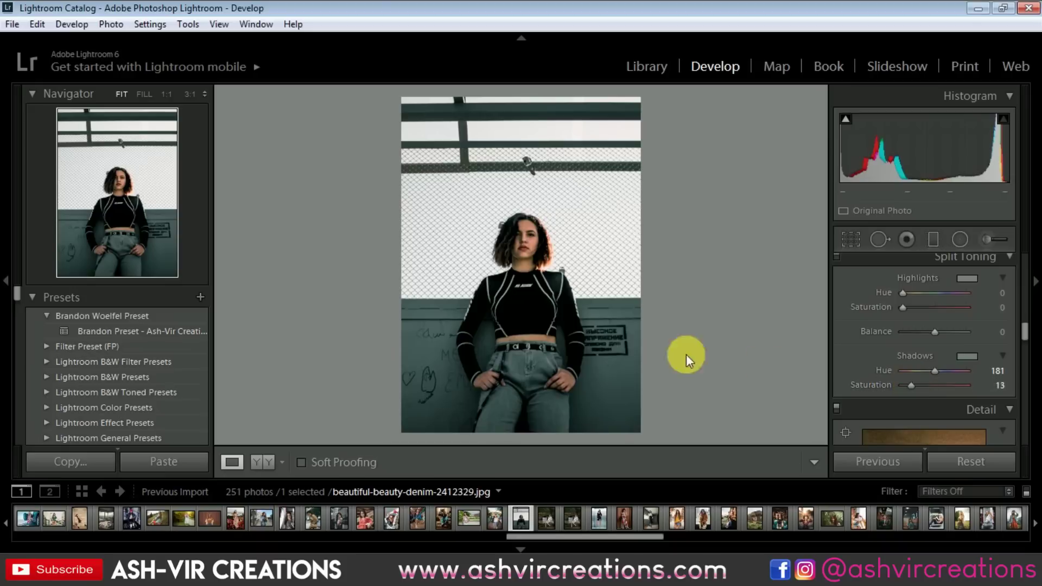
left_click(529, 298)
left_click(544, 322)
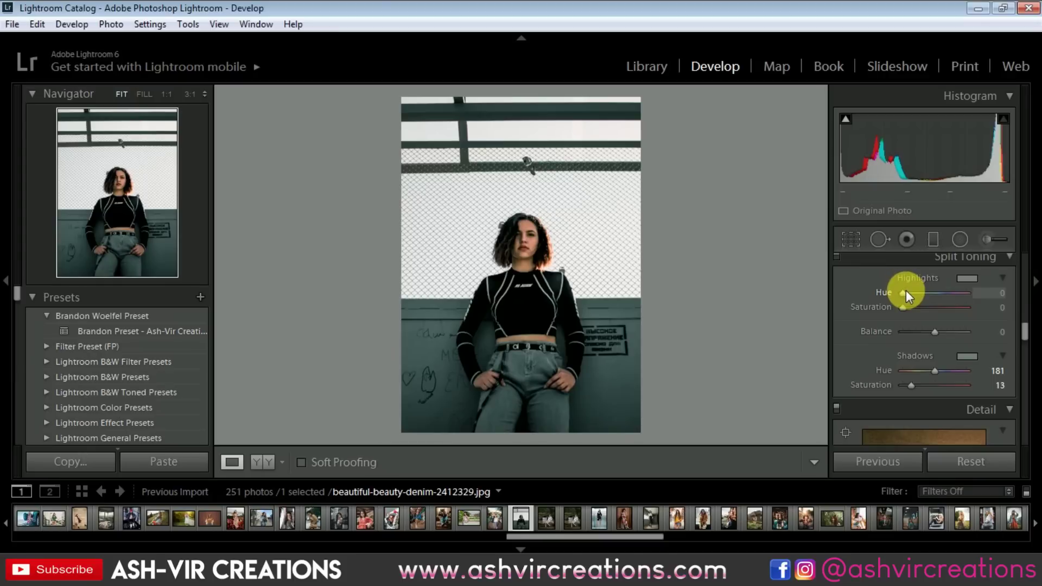
Set Detail panel sharpening to Amount 50 and Detail 20
mouse_move(1025, 331)
left_mouse_down()
mouse_move(1027, 425)
mouse_move(1027, 351)
left_mouse_up()
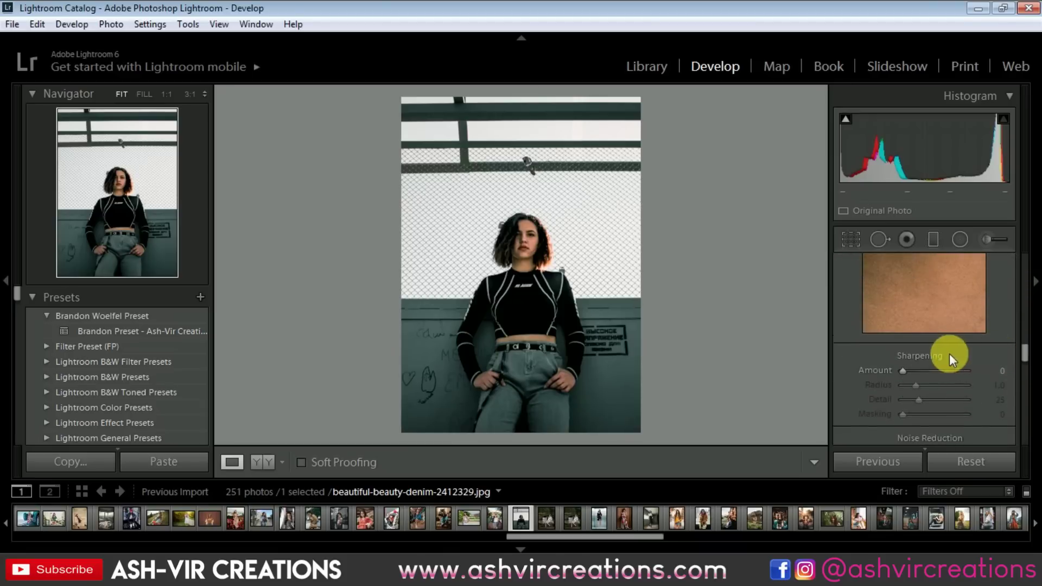
left_click(922, 371)
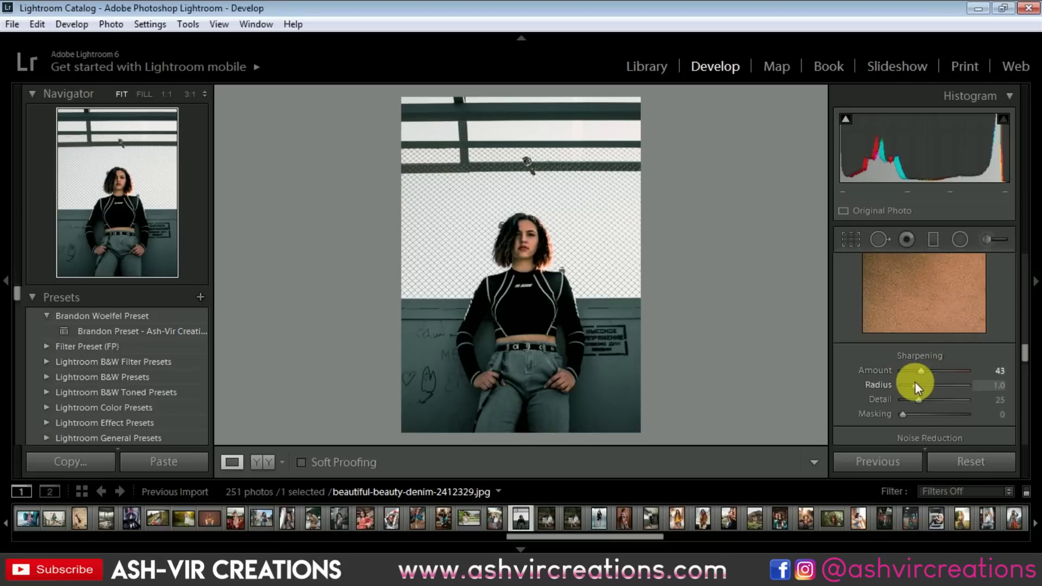
left_click(916, 400)
left_click(927, 369)
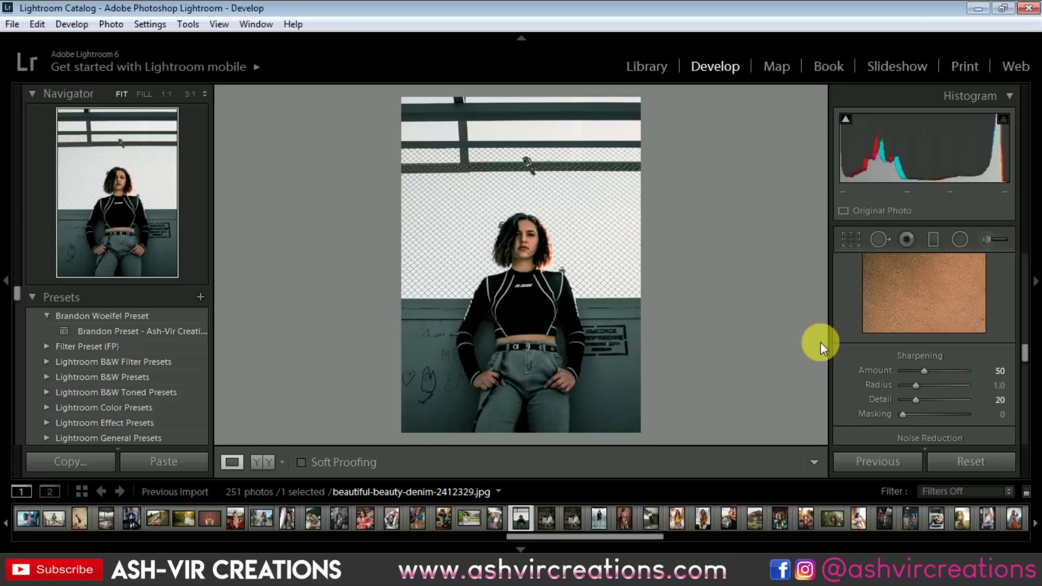
Show the before and after side by side and shift the shadow tint hue to 197
left_click(258, 461)
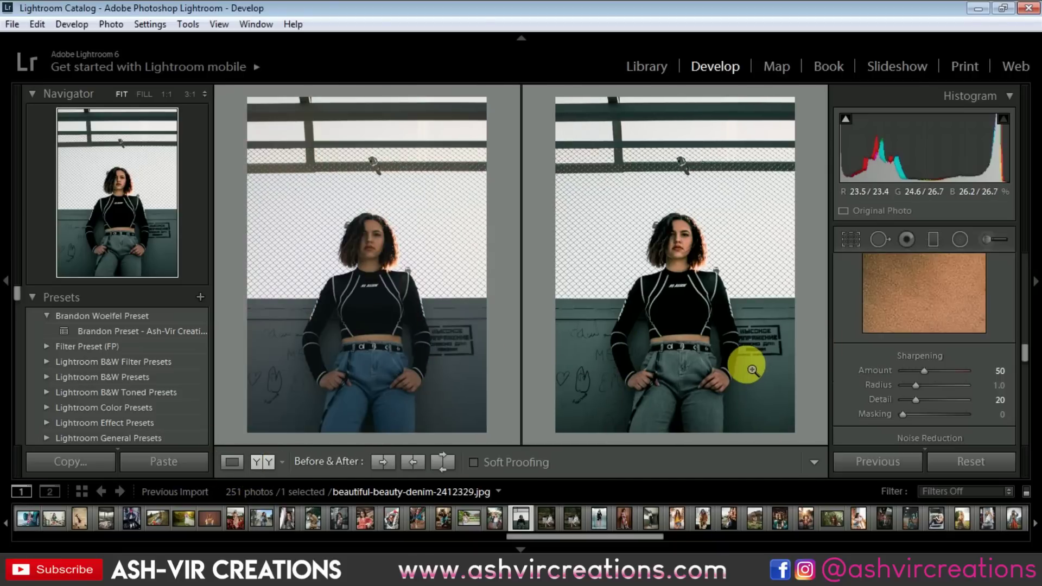
left_click_drag(1025, 350, 1028, 330)
left_click_drag(932, 396, 940, 398)
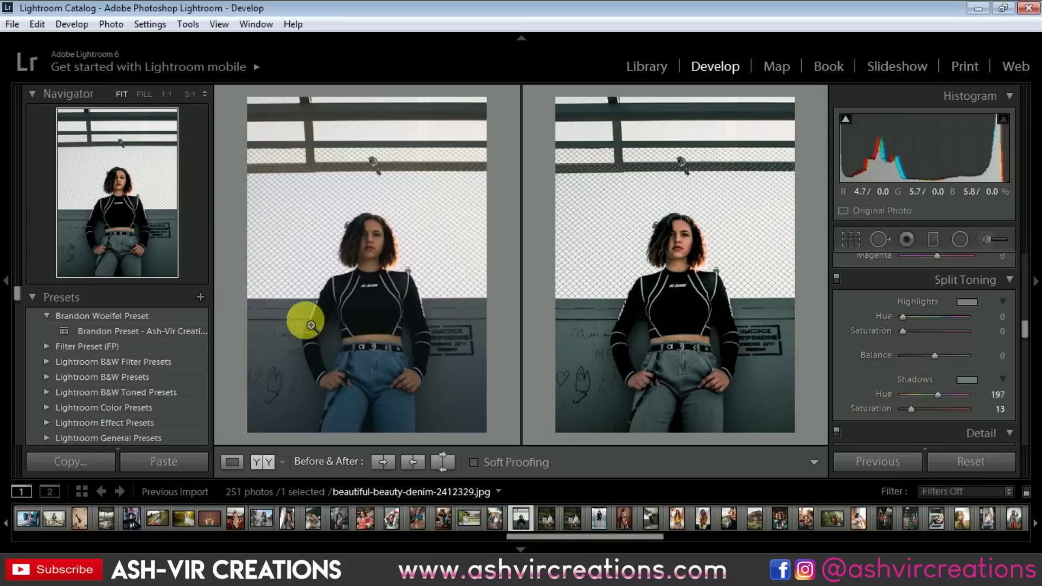
Save the current settings as a new preset named FP-Alen_Palander Inspired
left_click(199, 297)
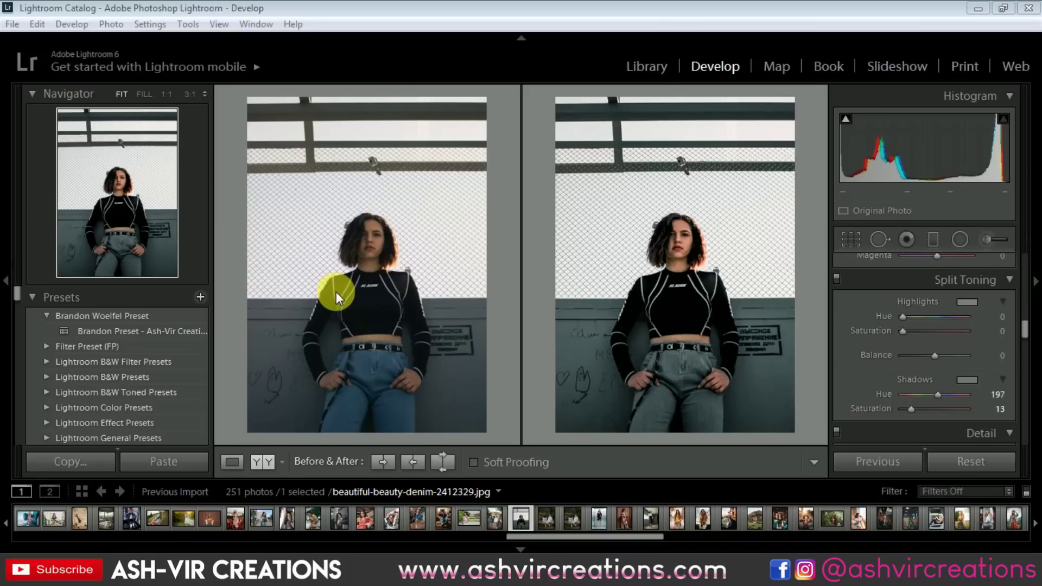
left_click(565, 466)
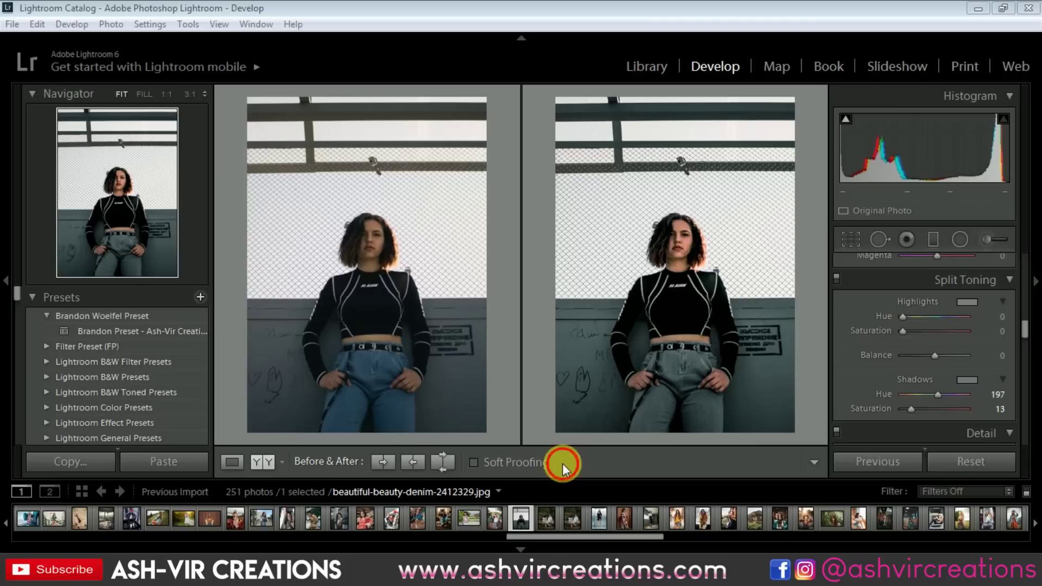
scroll(205, 399, "down", 2)
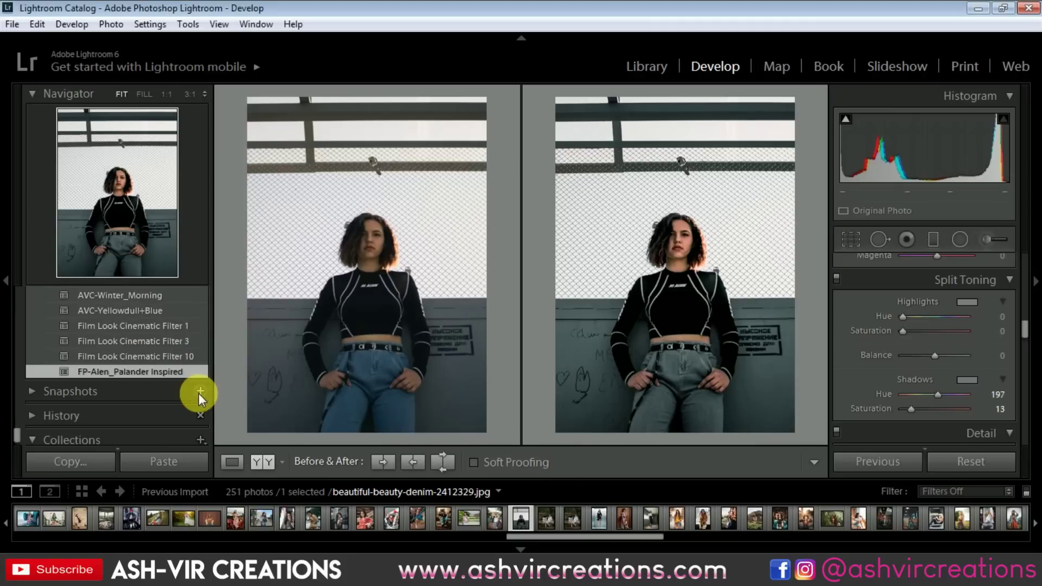
scroll(152, 358, "down", 2)
scroll(152, 354, "up", 8)
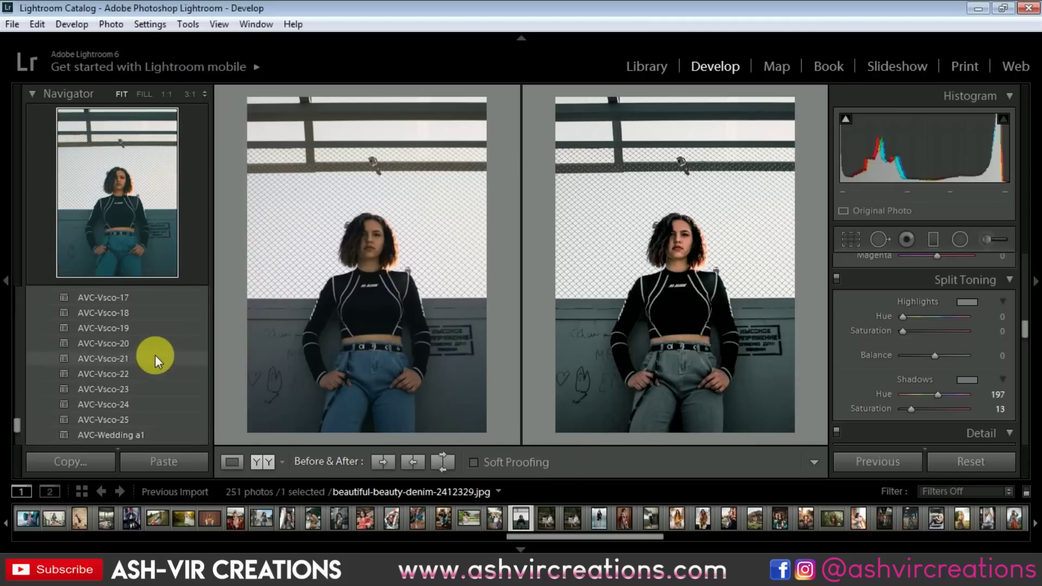
scroll(156, 356, "down", 3)
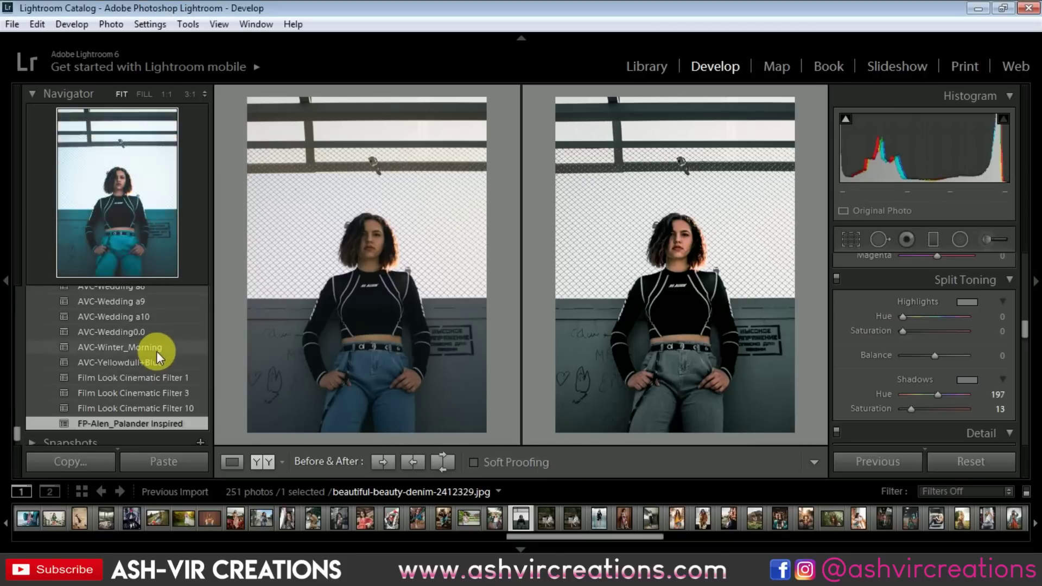
Reset the denim portrait, trial the FP-Alen_Palander Inspired preset on the skirt photo, revert it, then switch to Library
left_click(985, 465)
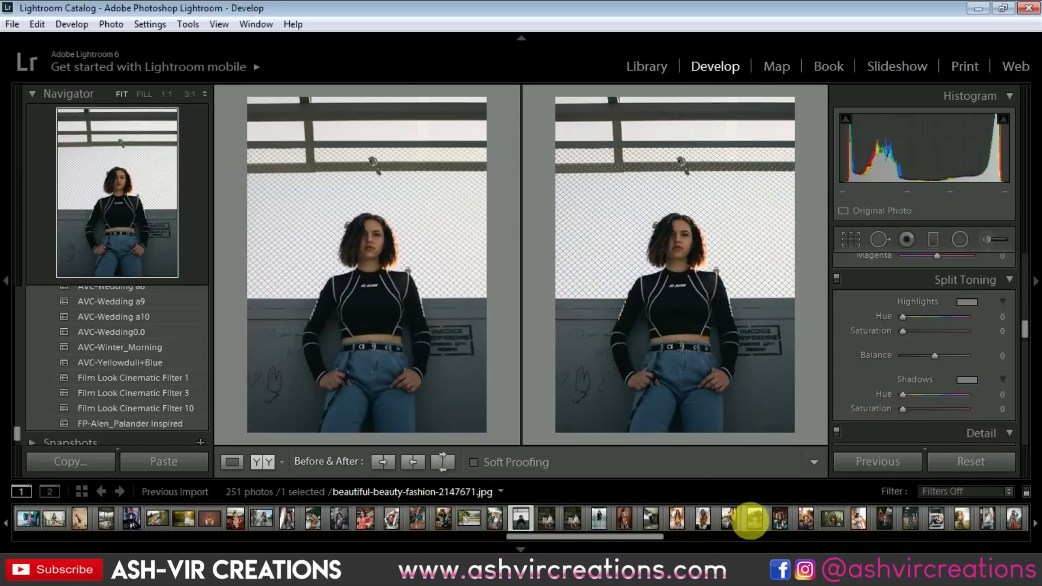
left_click(651, 520)
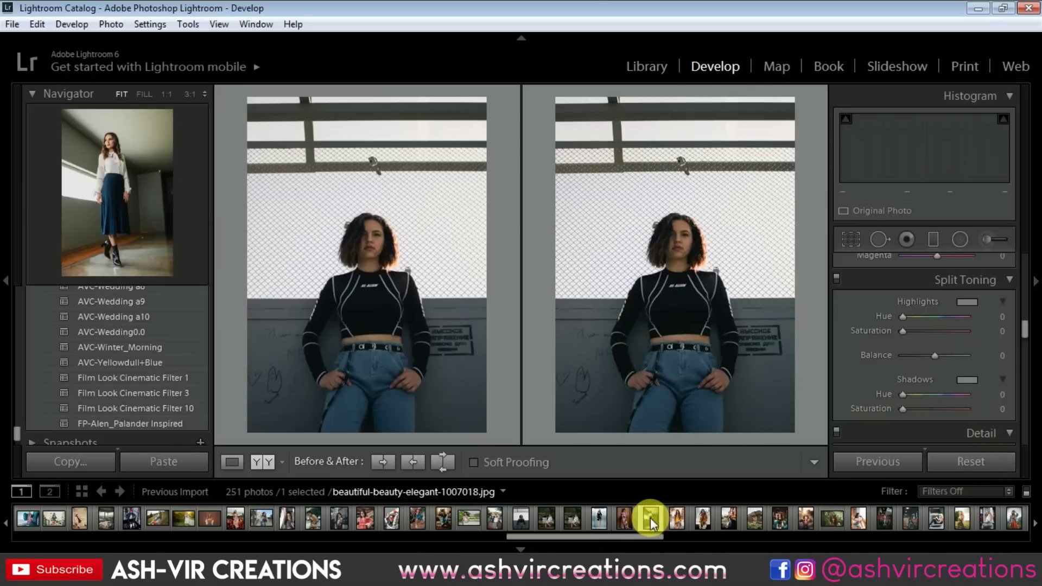
left_click(171, 424)
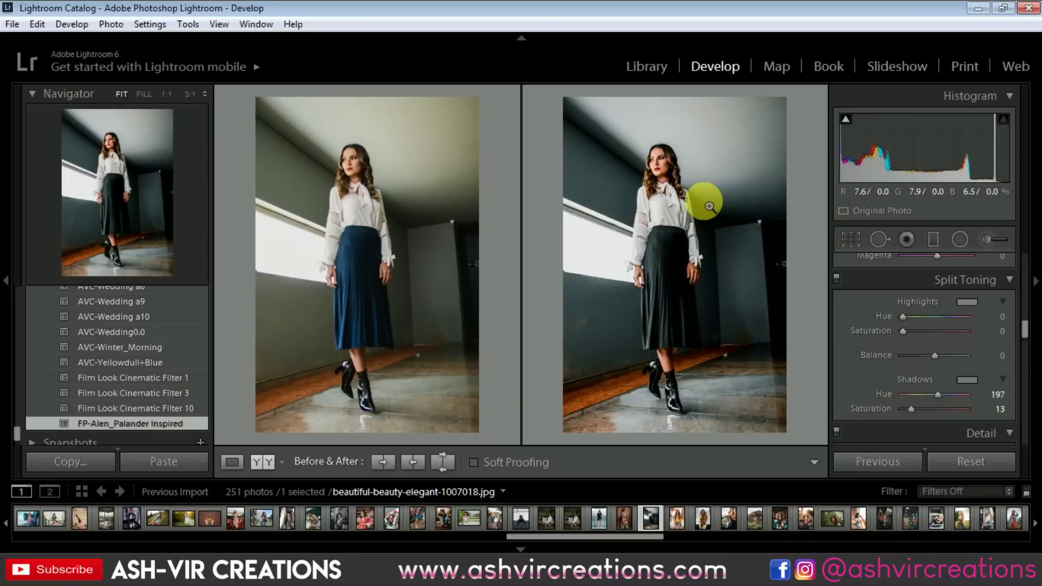
left_click(980, 460)
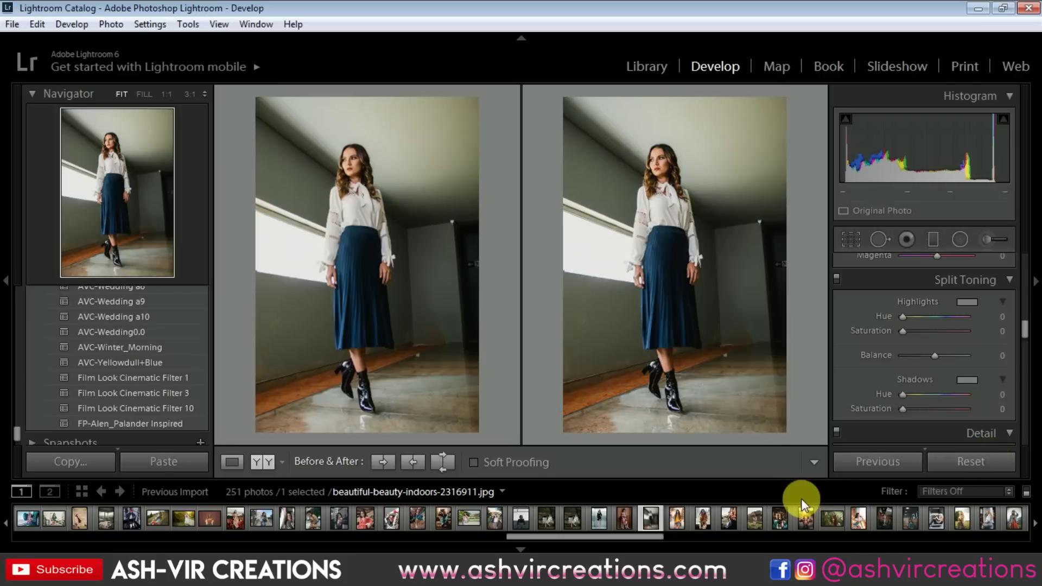
left_click(658, 66)
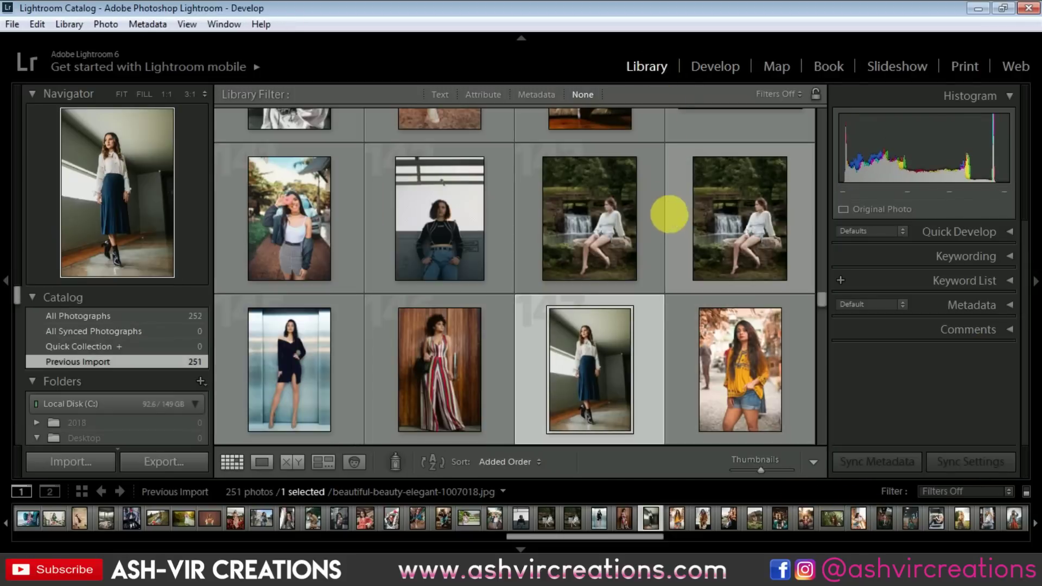
Trial the FP-Alen_Palander Inspired preset on the jacket photo, then reset it and return to Library
scroll(669, 217, "down", 5)
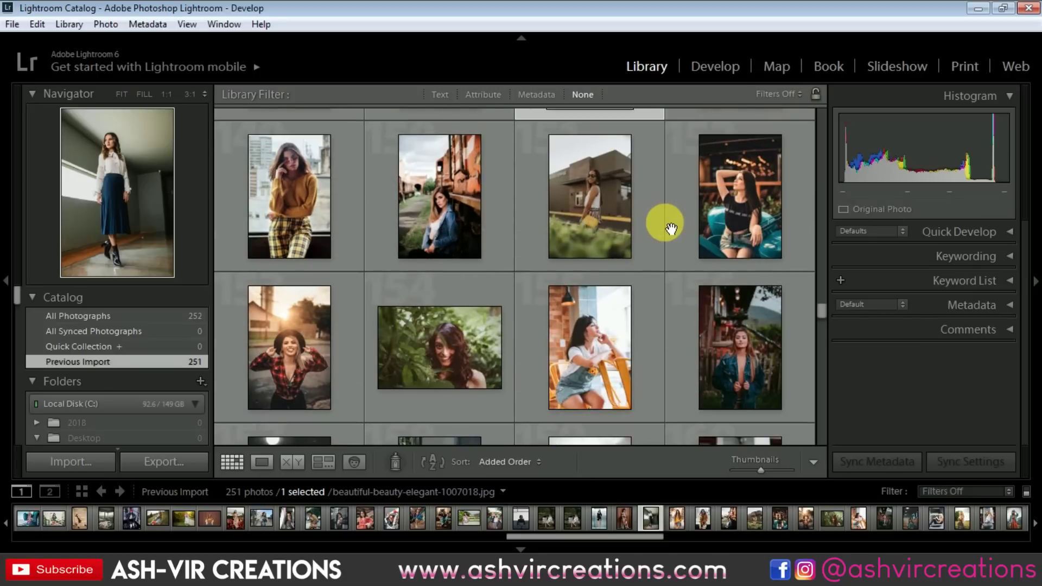
scroll(671, 228, "down", 2)
left_click(740, 223)
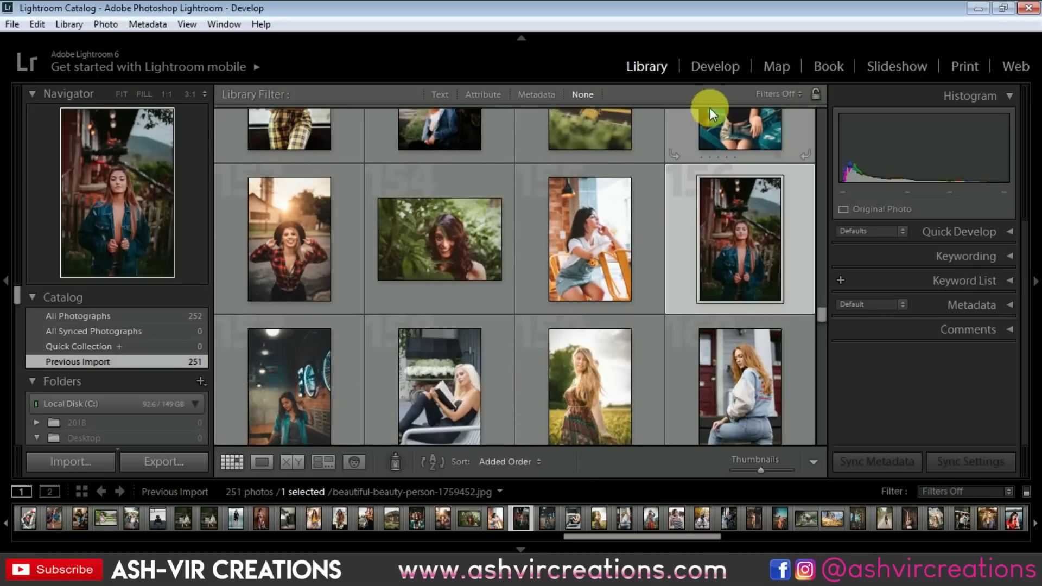
left_click(715, 65)
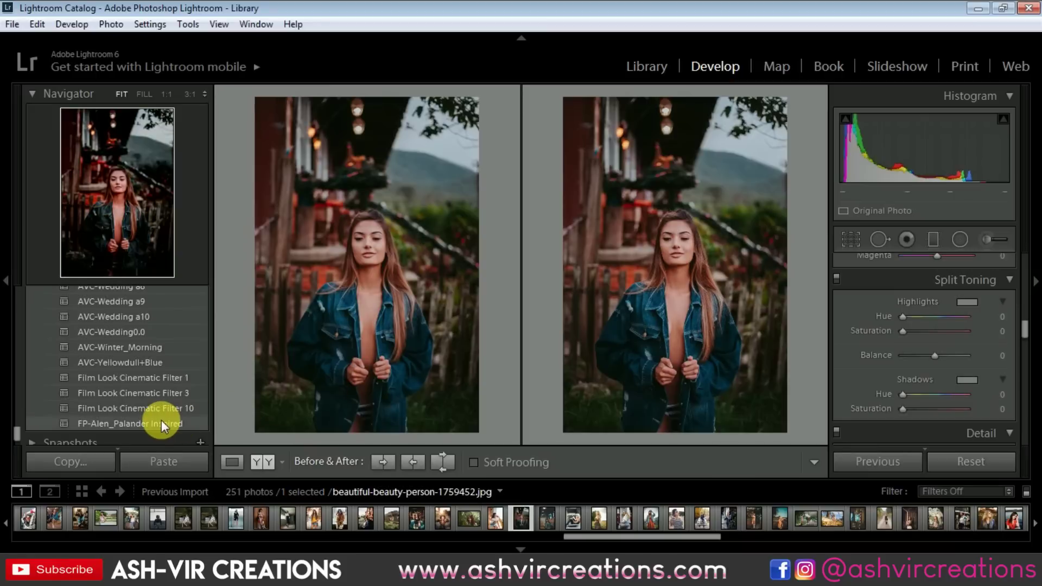
left_click(161, 420)
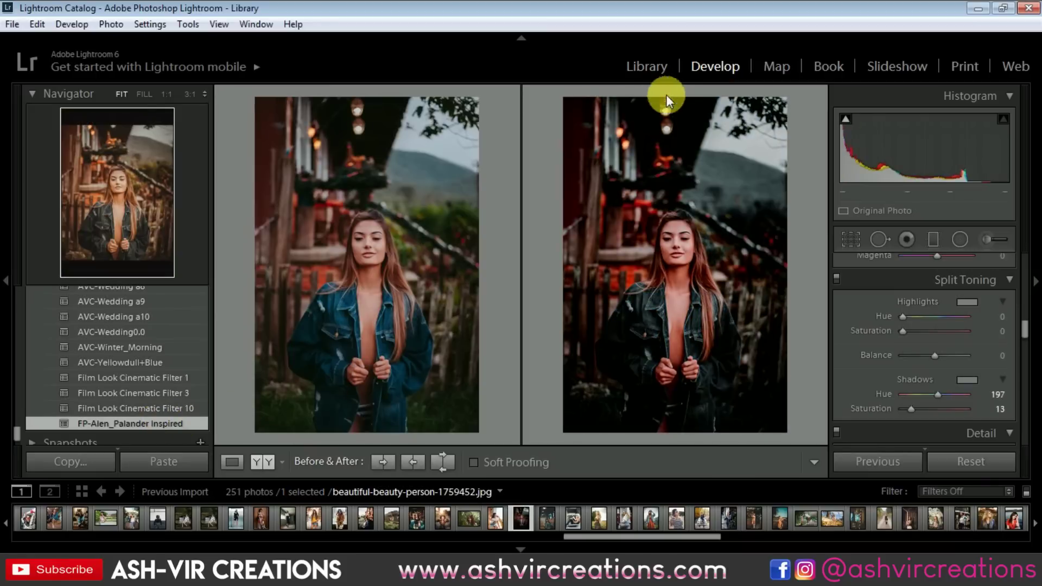
left_click(966, 453)
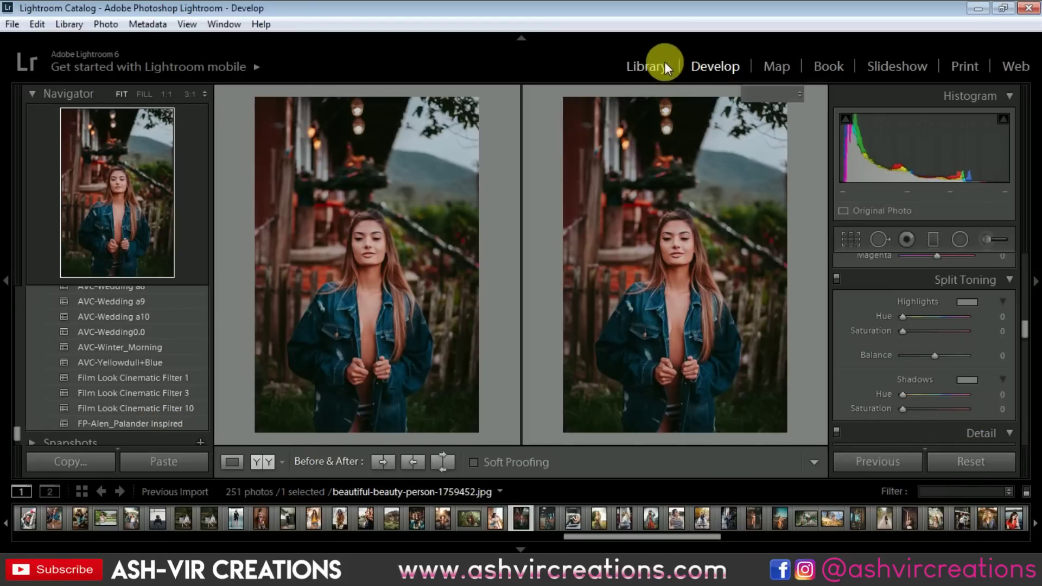
left_click(660, 64)
Open the couple photo in Develop from the Library grid
scroll(670, 233, "down", 3)
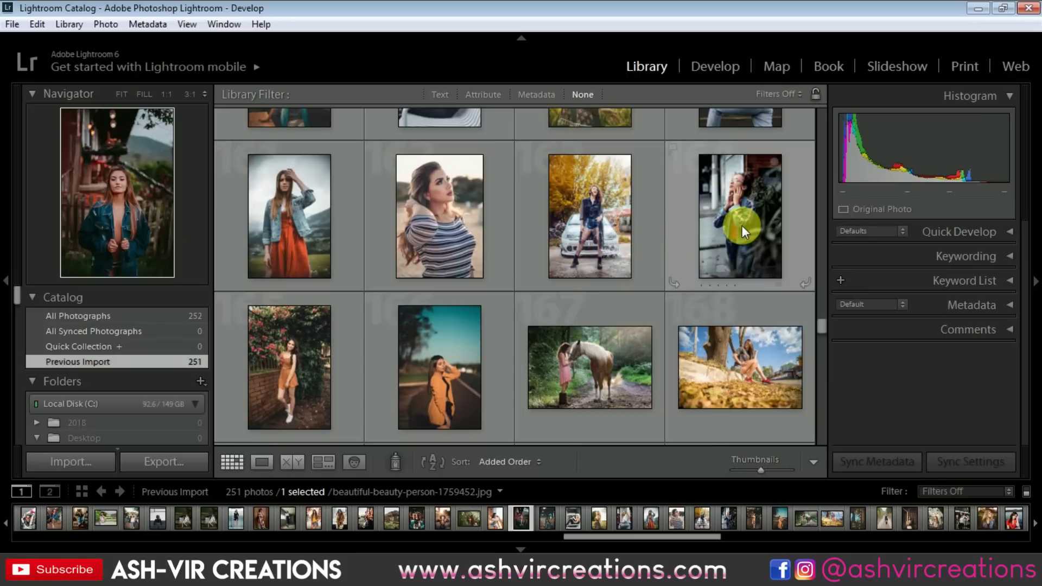
scroll(747, 231, "down", 3)
scroll(747, 230, "down", 10)
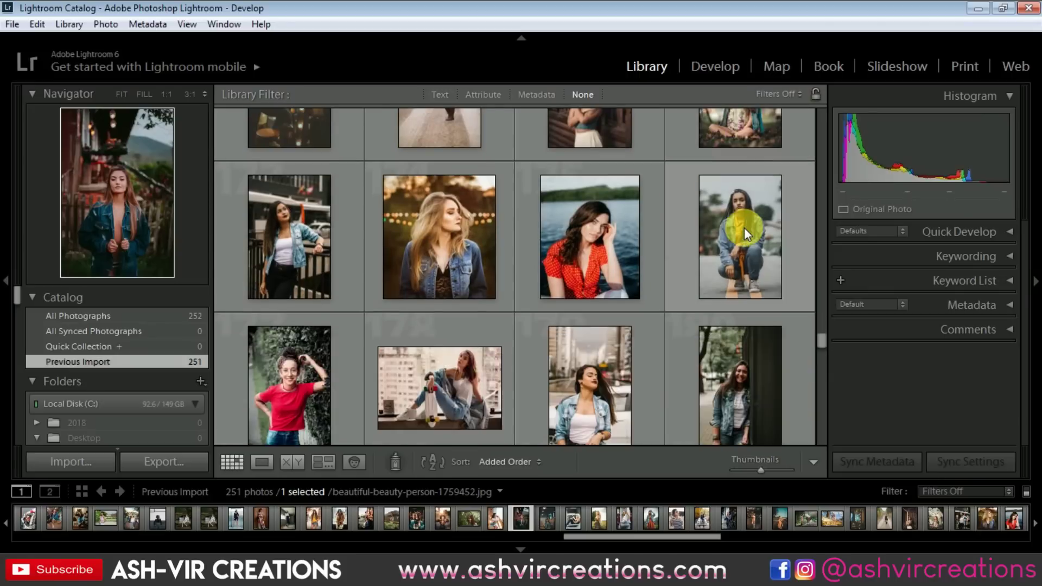
left_click(732, 251)
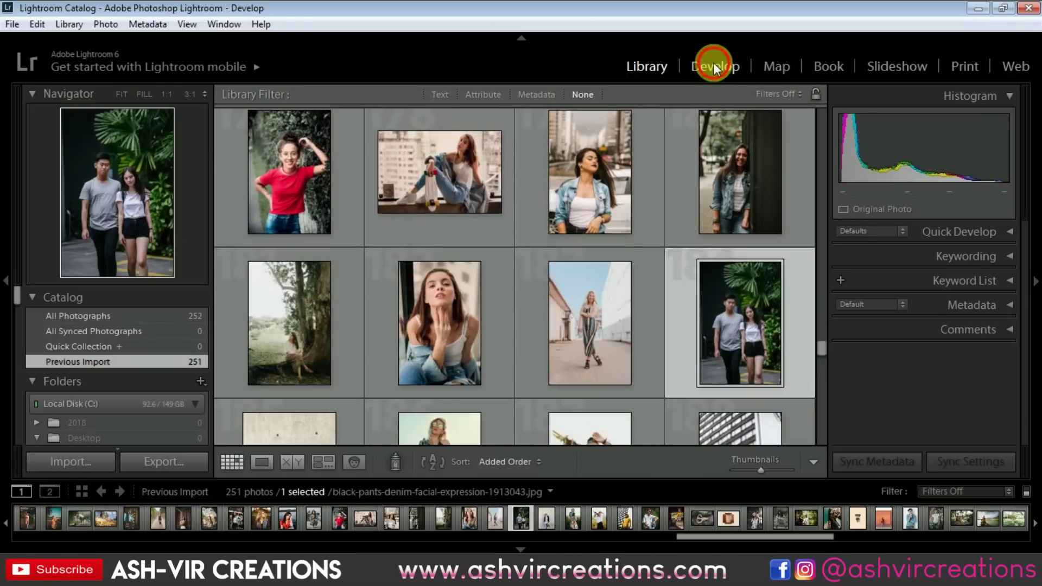
left_click(714, 65)
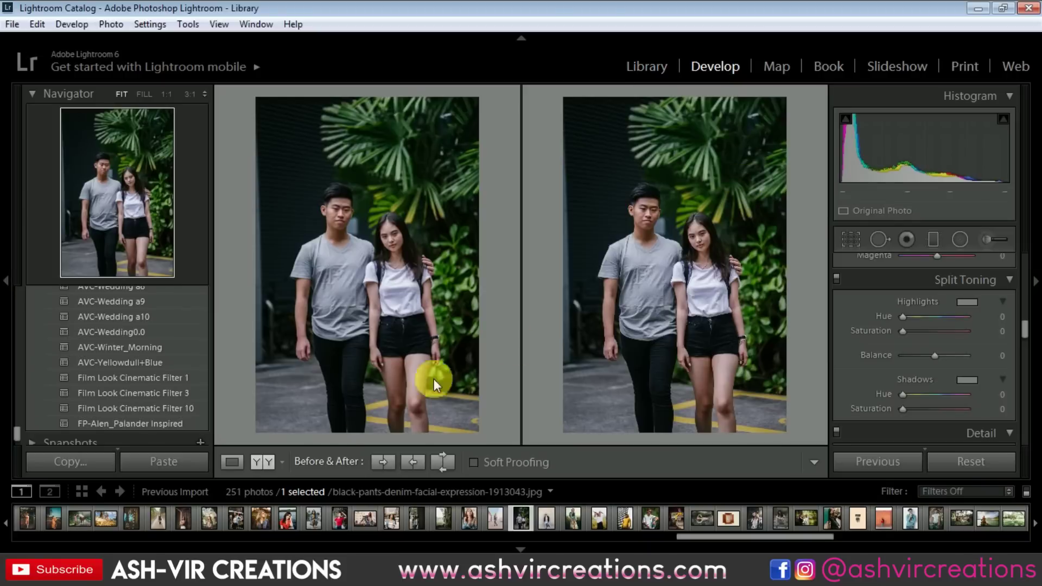
Apply the FP-Alen_Palander Inspired preset to the couple photo, raise Orange Hue to +38, and zoom in to inspect it
left_click(198, 425)
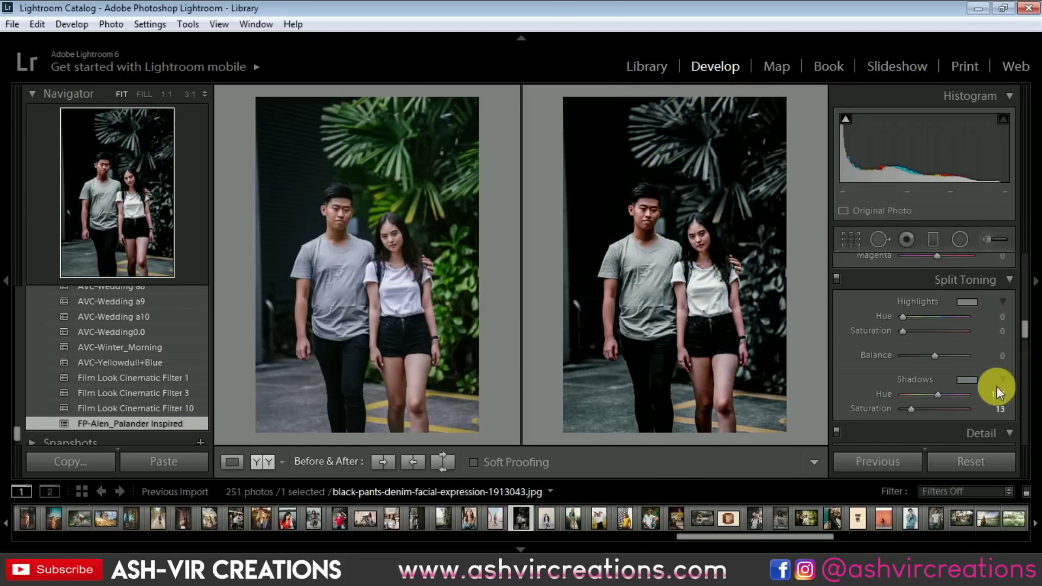
scroll(998, 374, "up", 1)
scroll(1005, 334, "up", 1)
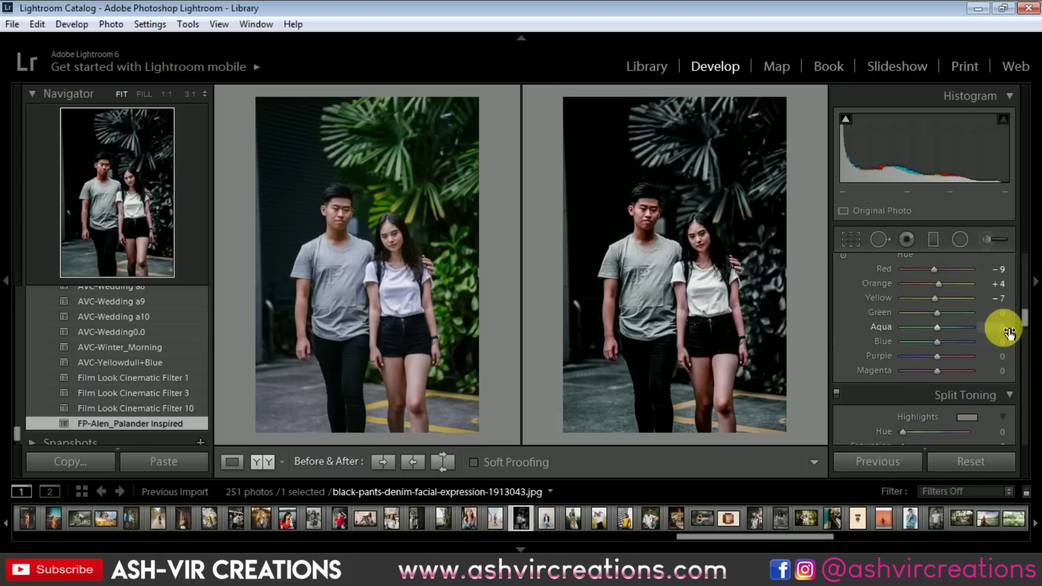
scroll(1009, 332, "up", 2)
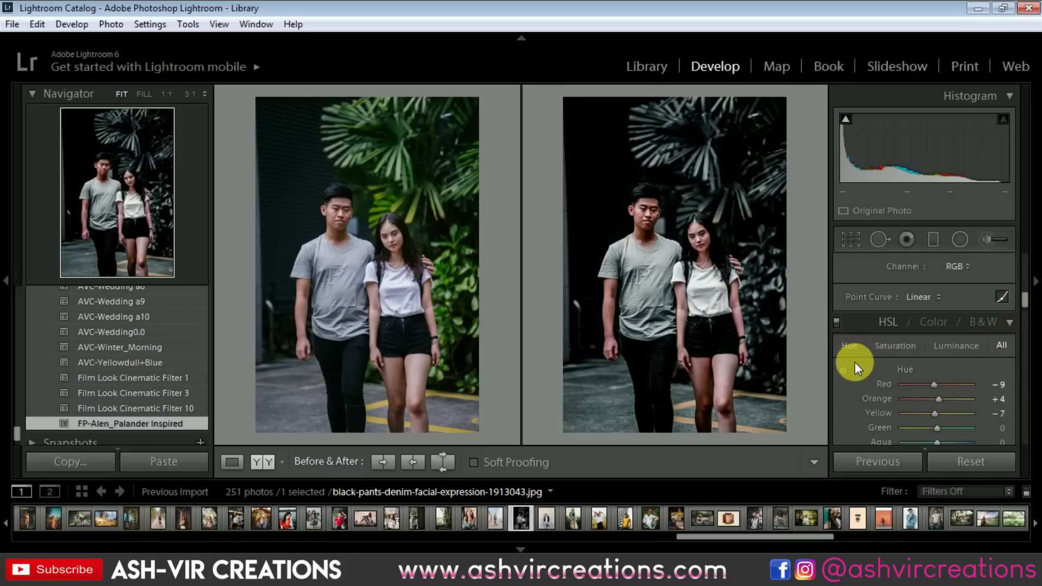
mouse_move(939, 399)
left_mouse_down()
mouse_move(975, 403)
mouse_move(939, 398)
mouse_move(953, 402)
left_mouse_up()
left_click_drag(686, 232, 761, 274)
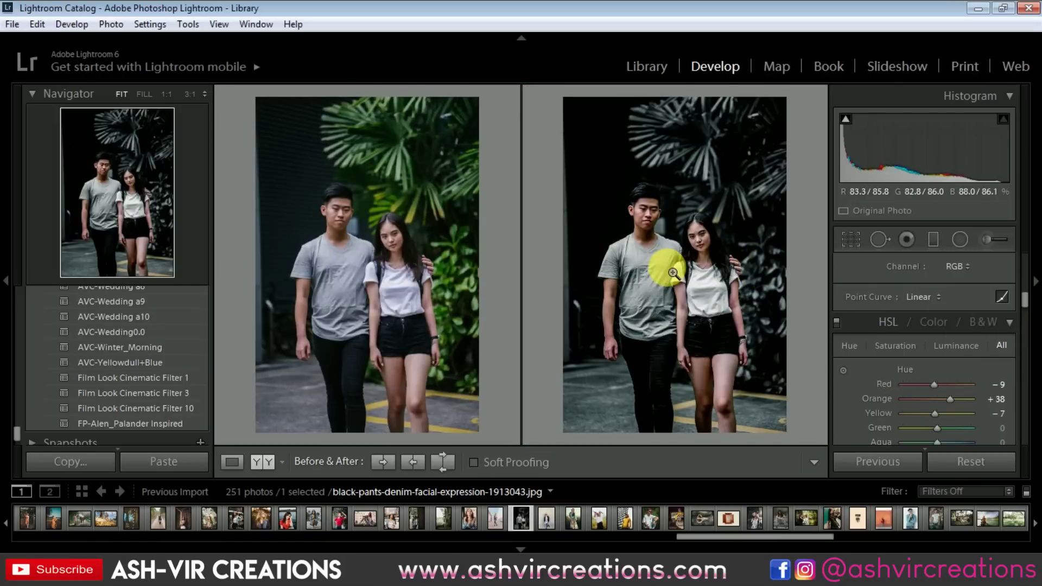
Reset the couple photo, then preview the FP-Alen_Palander Inspired preset on the stairs photo and reset it
left_click(972, 462)
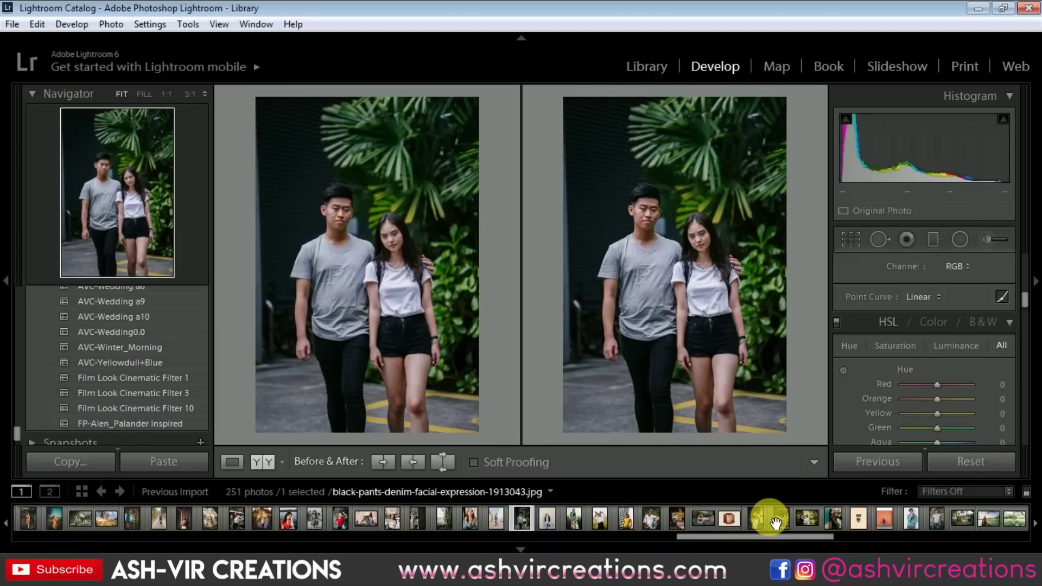
left_click(780, 517)
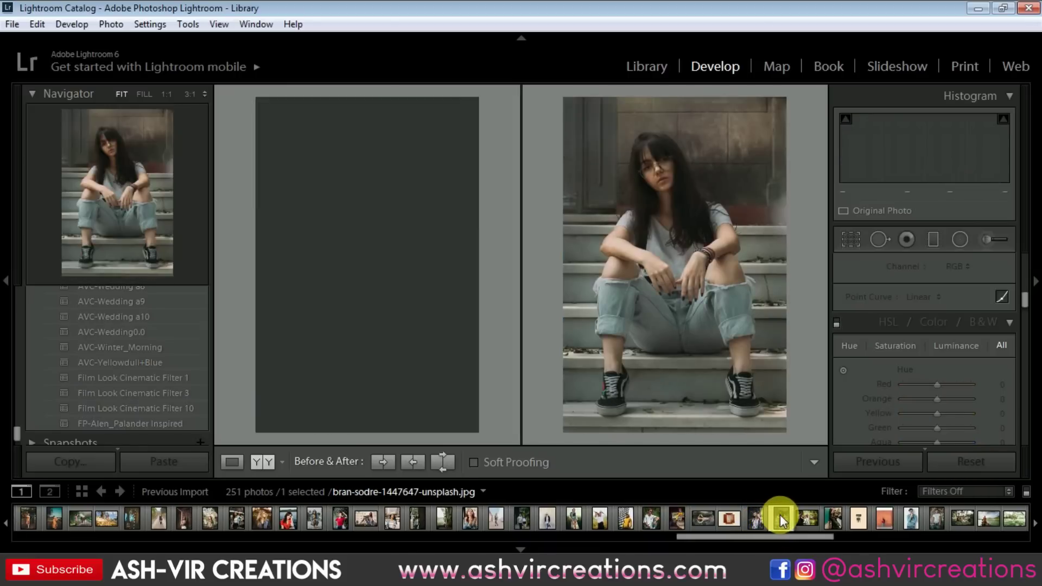
left_click(156, 425)
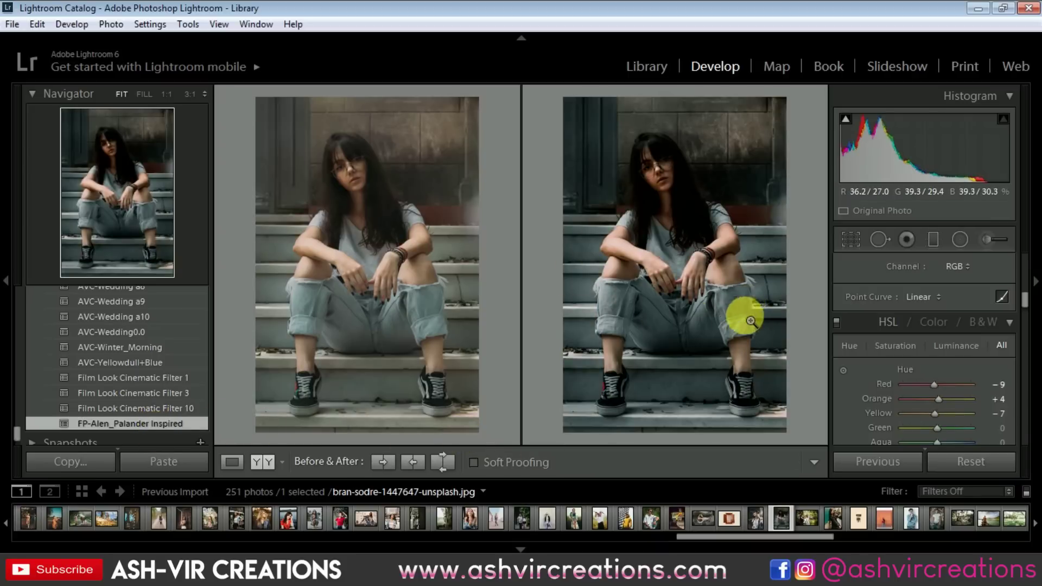
left_click(963, 460)
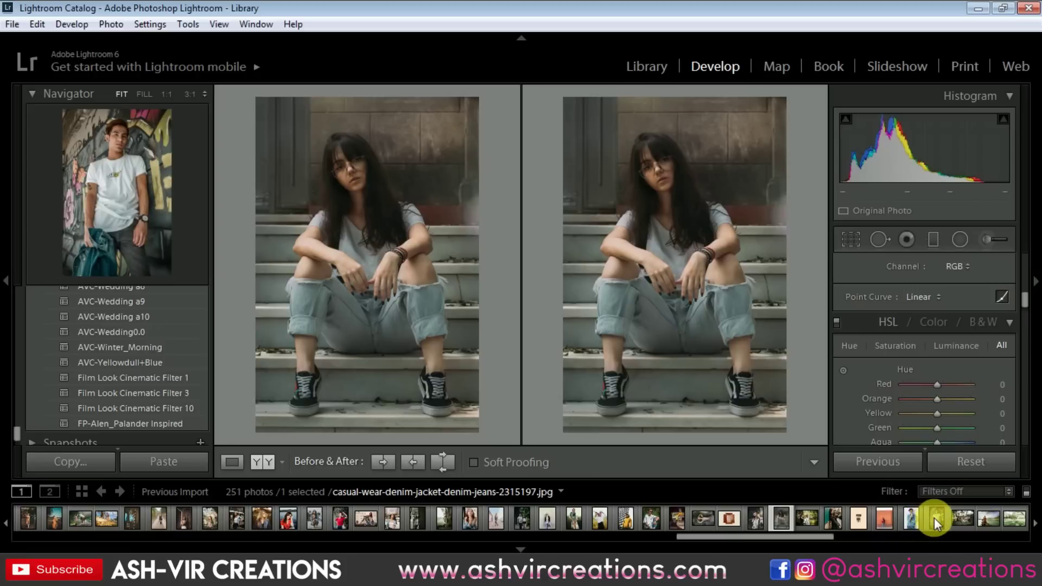
Preview the preset on the graffiti photo, reset it, then apply it to the picnic photo
left_click(933, 518)
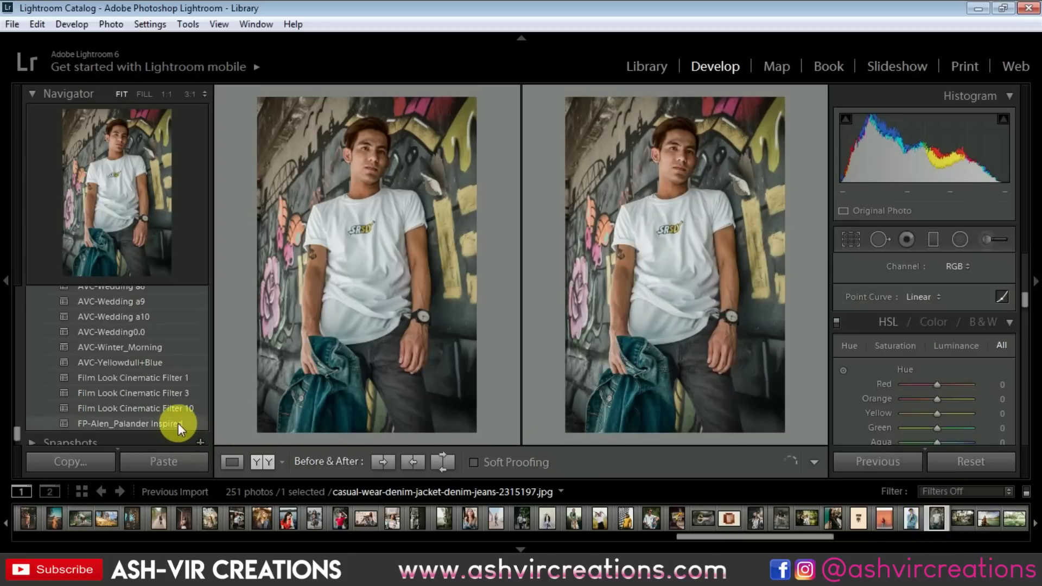
left_click(178, 422)
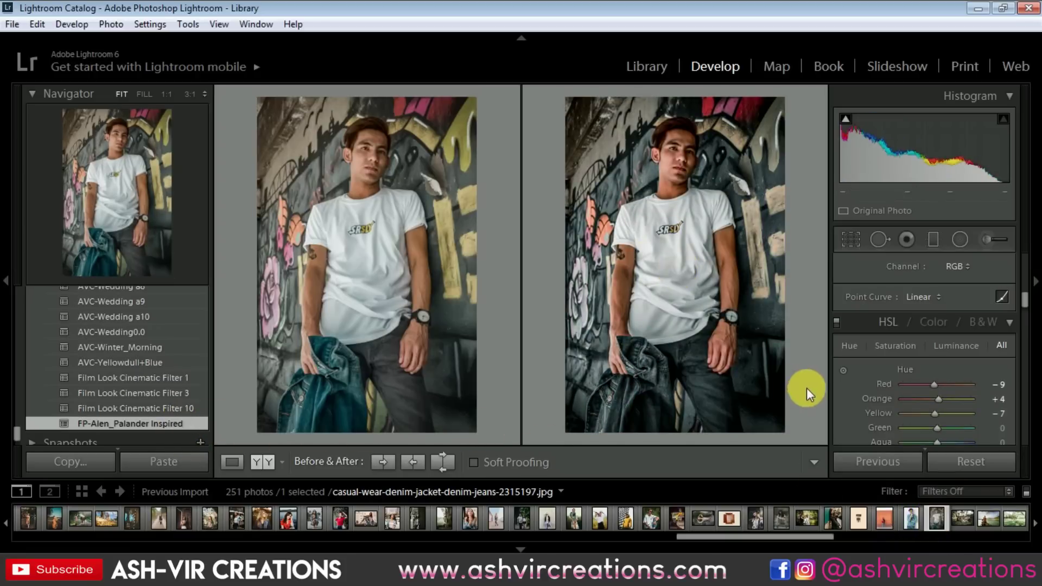
left_click(966, 460)
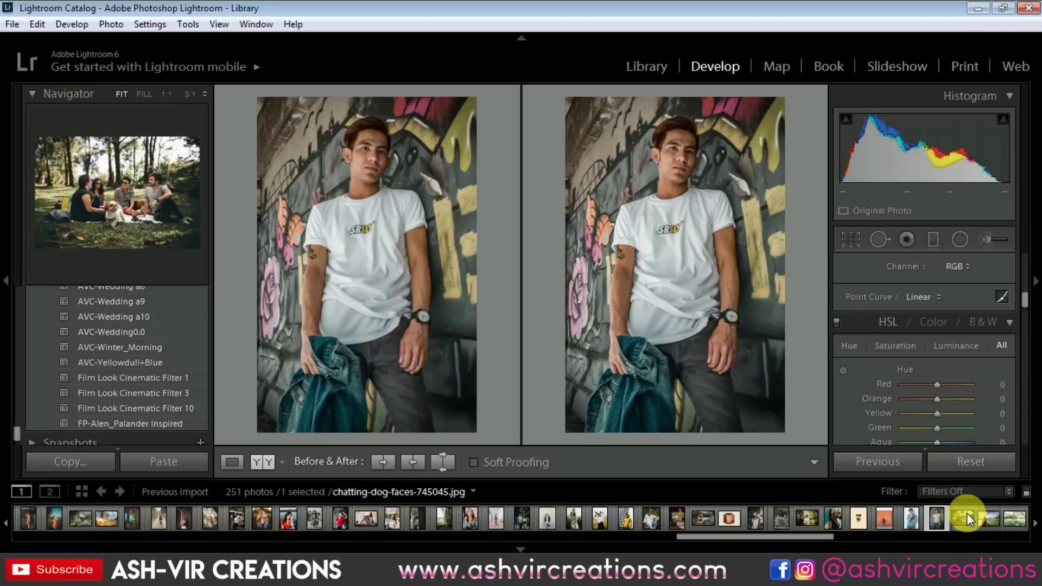
left_click(968, 516)
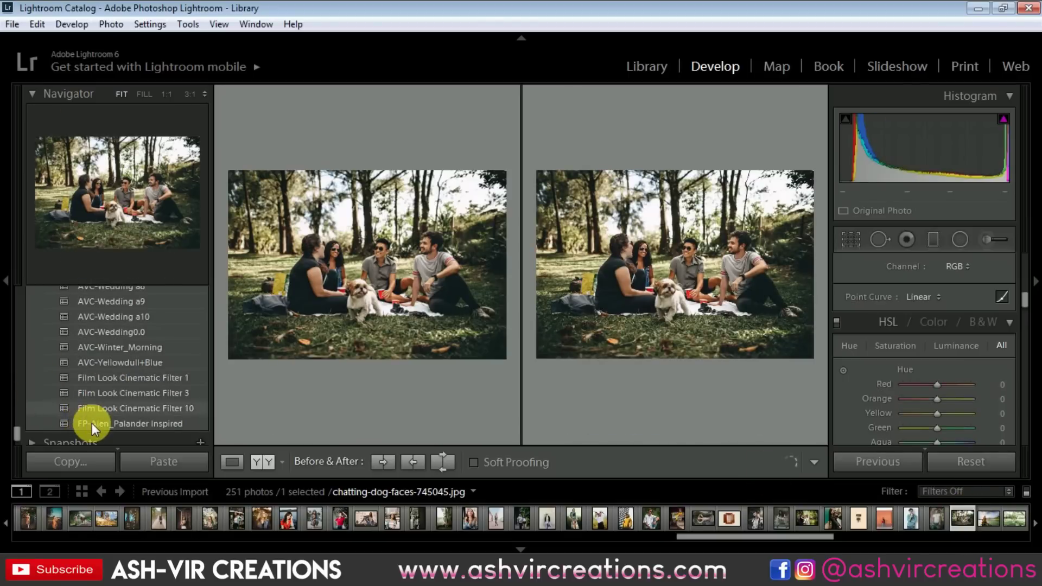
left_click(92, 423)
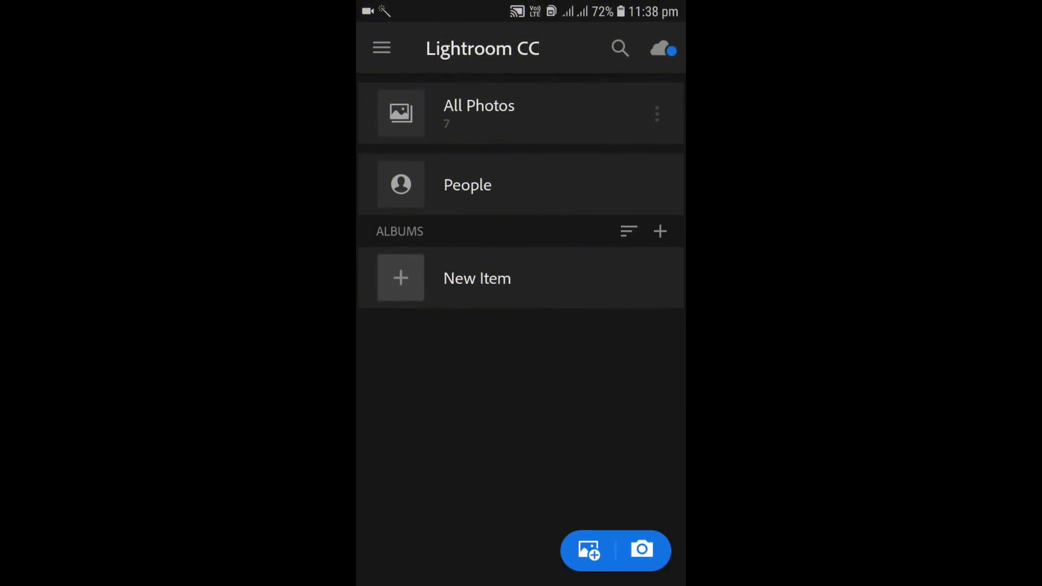
Open the add-photos picker in Lightroom CC mobile
left_click(589, 550)
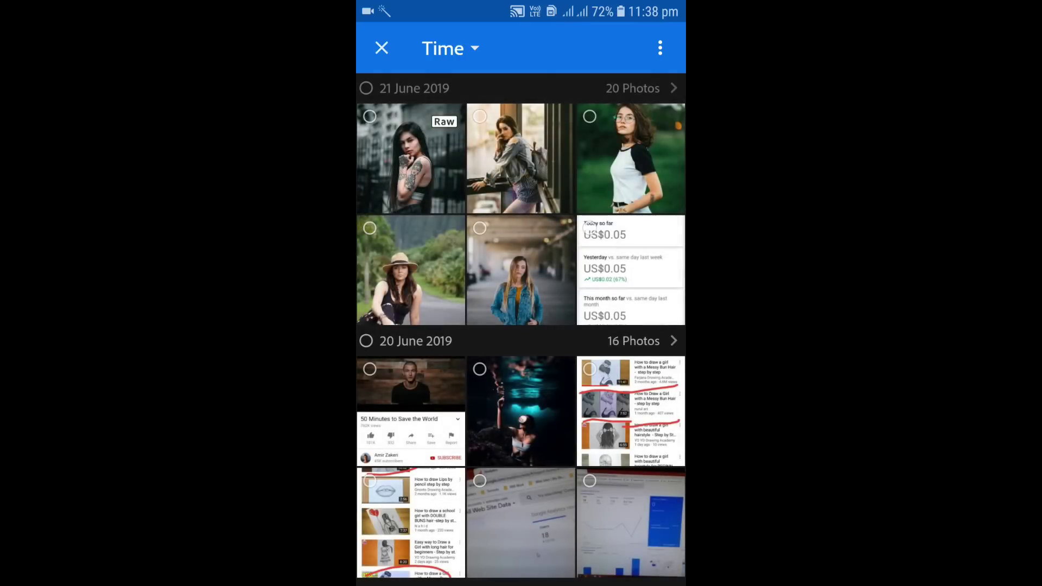
Import the five 21 June 2019 portraits (tattoo, balcony, white tee, hat, denim jacket) and view All Photos
scroll(521, 326, "down", 1)
scroll(521, 326, "up", 1)
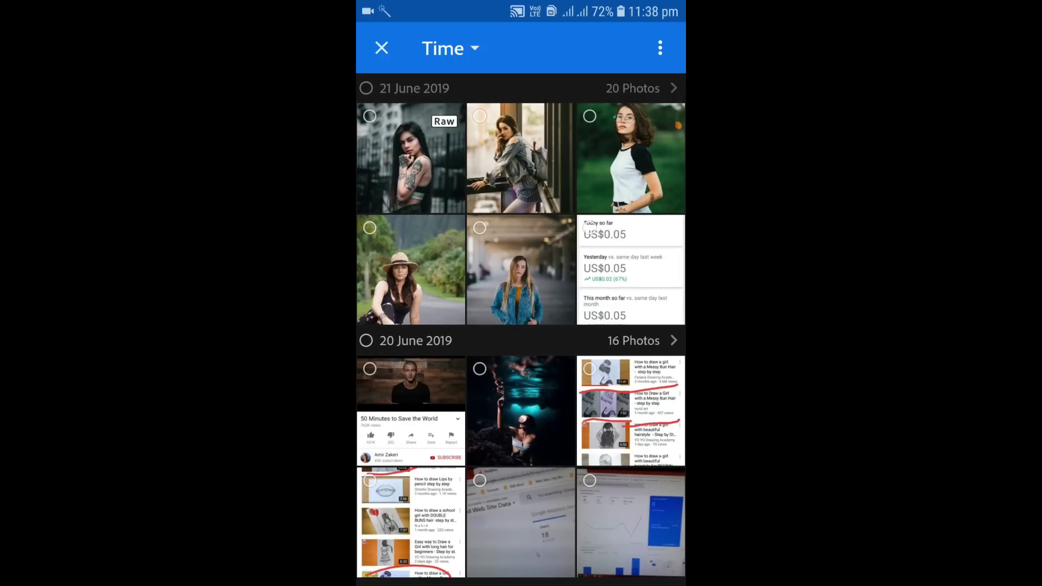
left_click(660, 48)
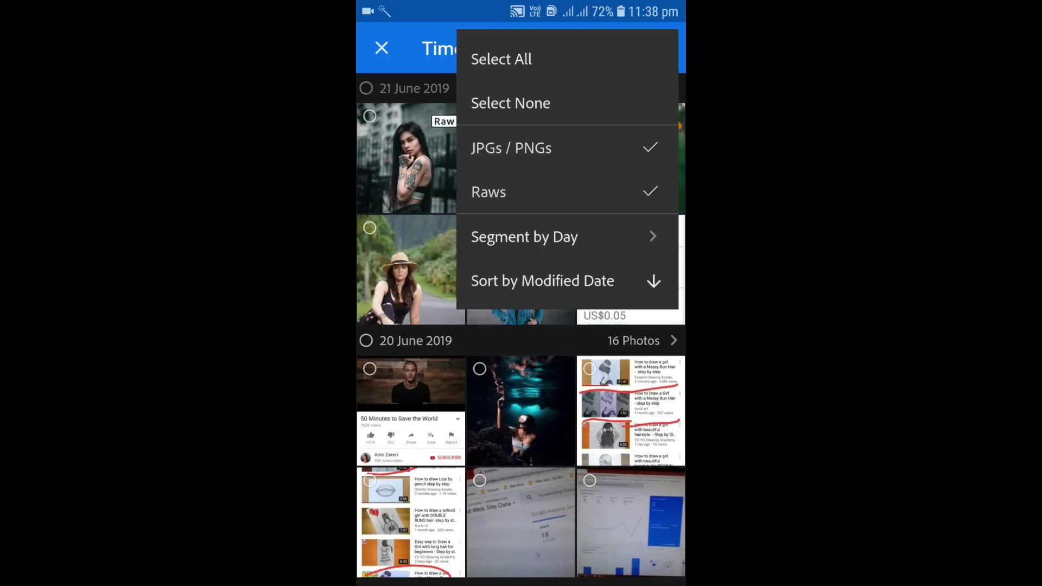
key("Escape")
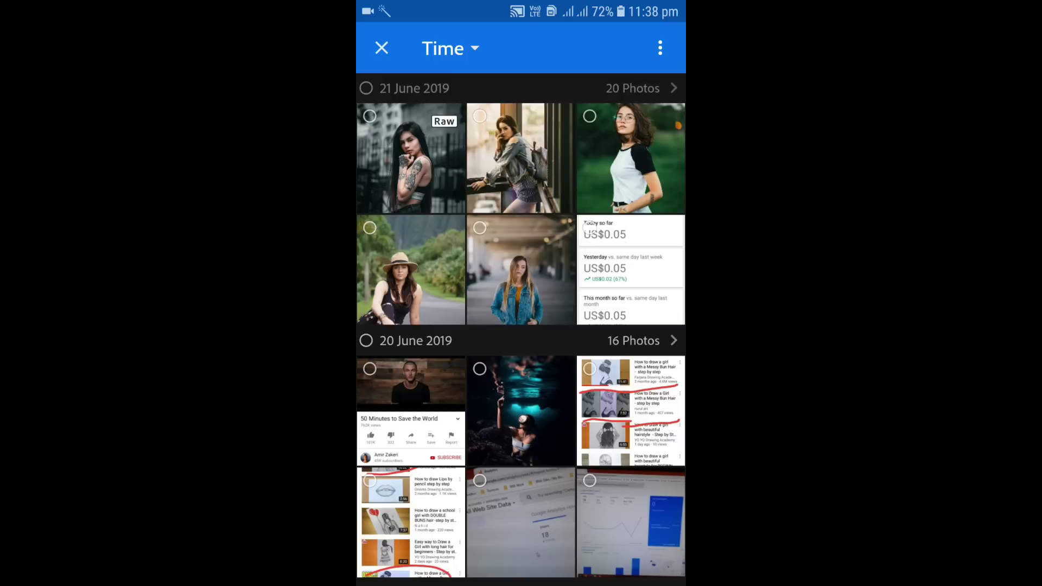
left_click(411, 158)
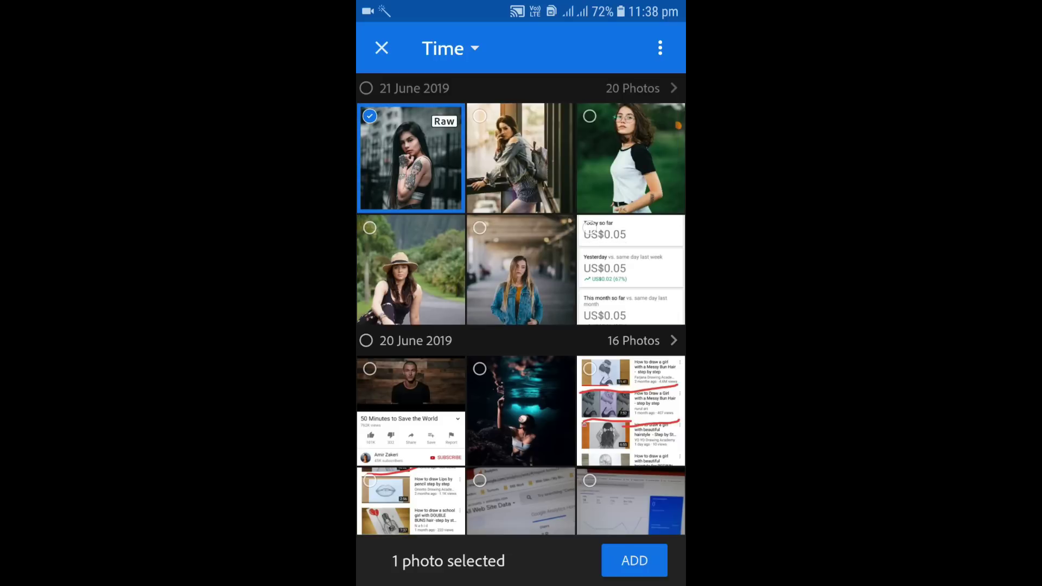
left_click(521, 158)
left_click(631, 158)
left_click(411, 270)
left_click(520, 270)
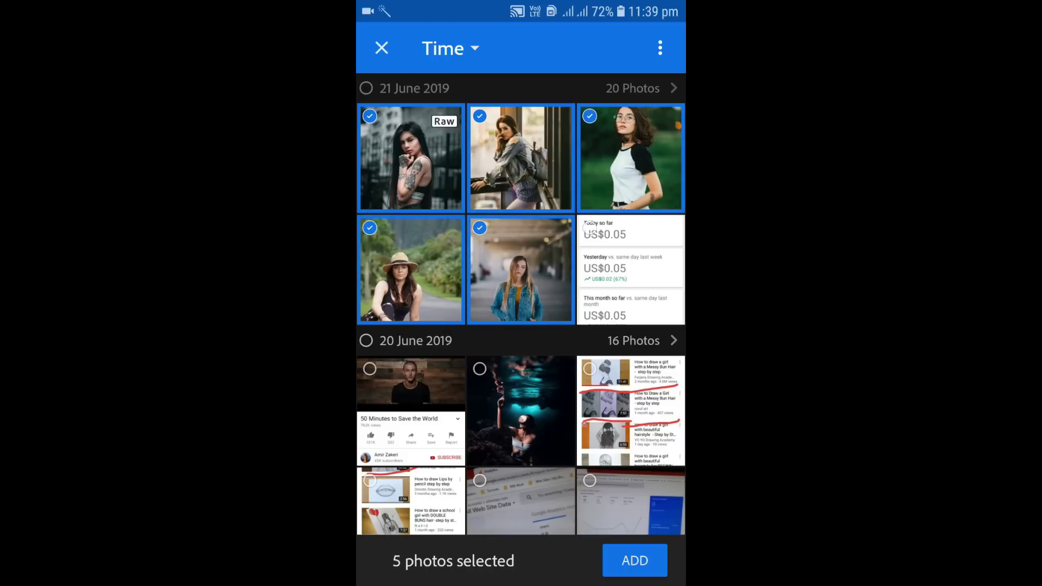
left_click(635, 560)
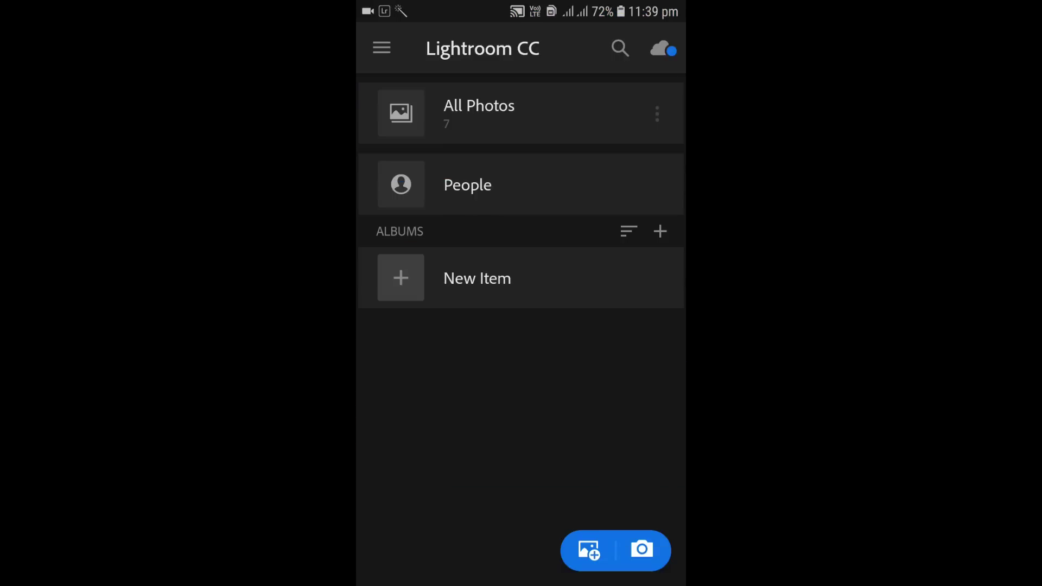
left_click(489, 113)
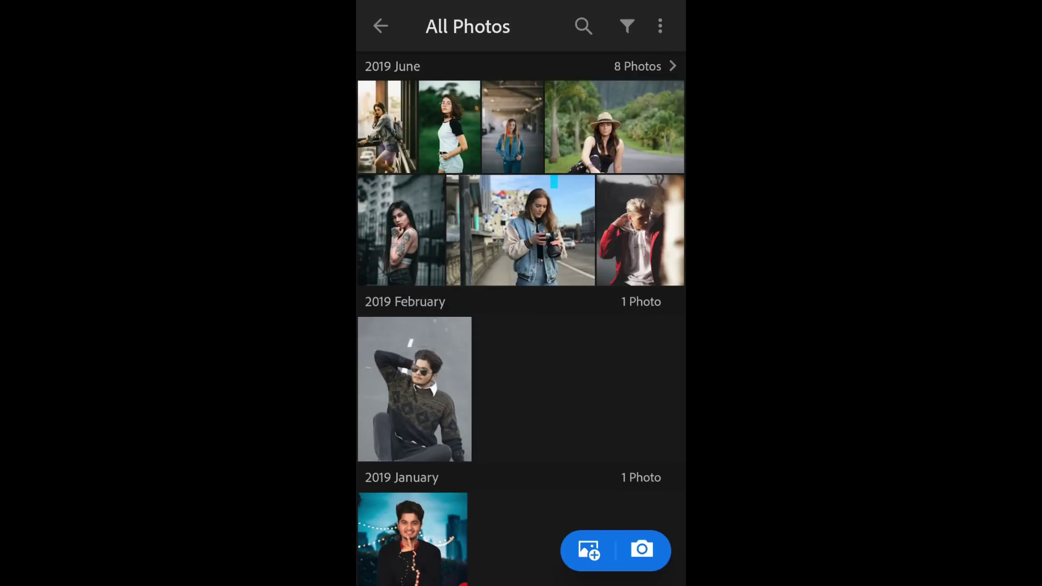
Copy the tattooed portrait's edit settings with Geometry and Tools included, then return to All Photos
left_click(402, 231)
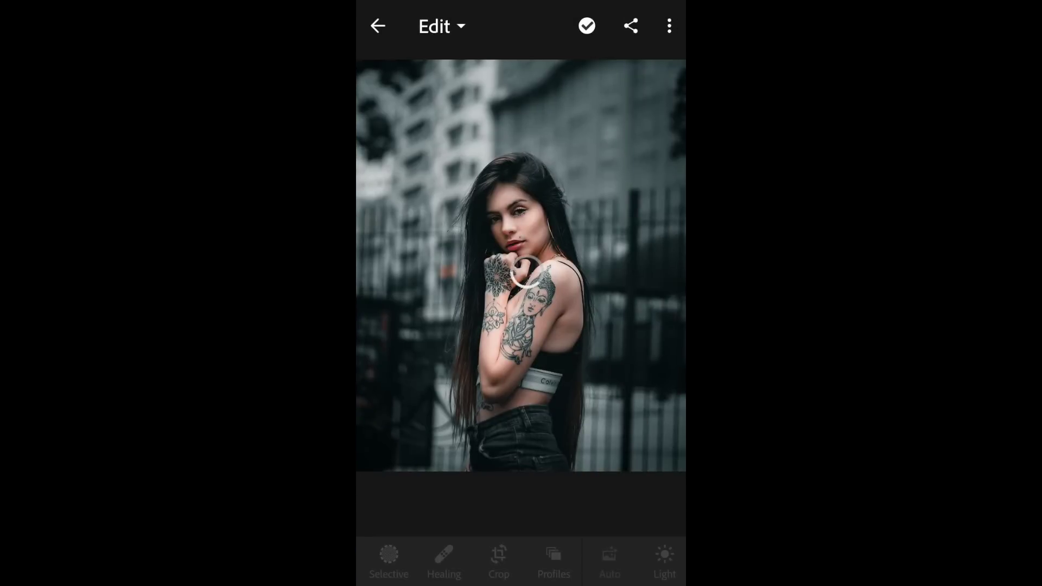
left_click(669, 26)
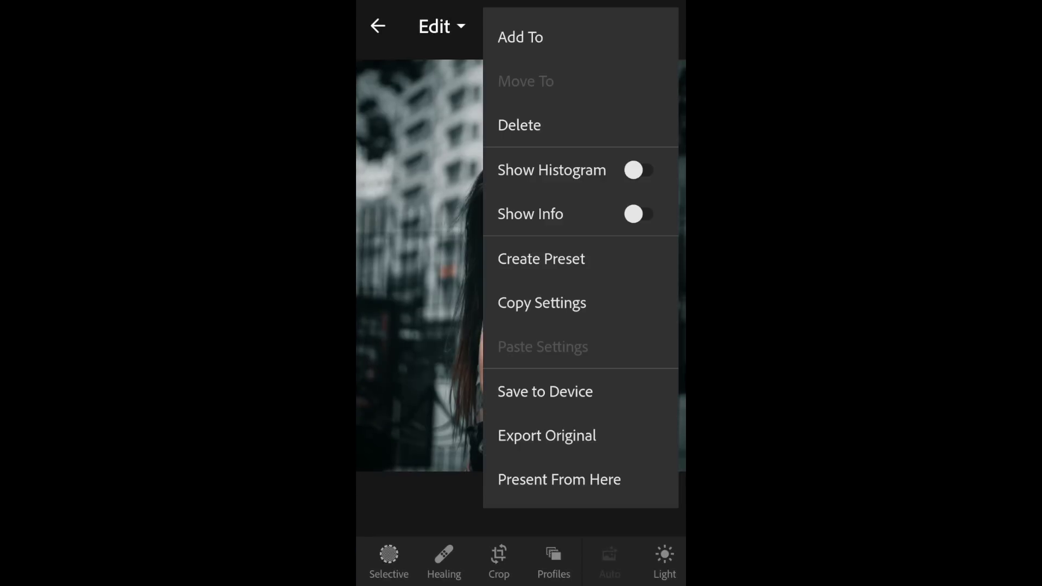
left_click(541, 303)
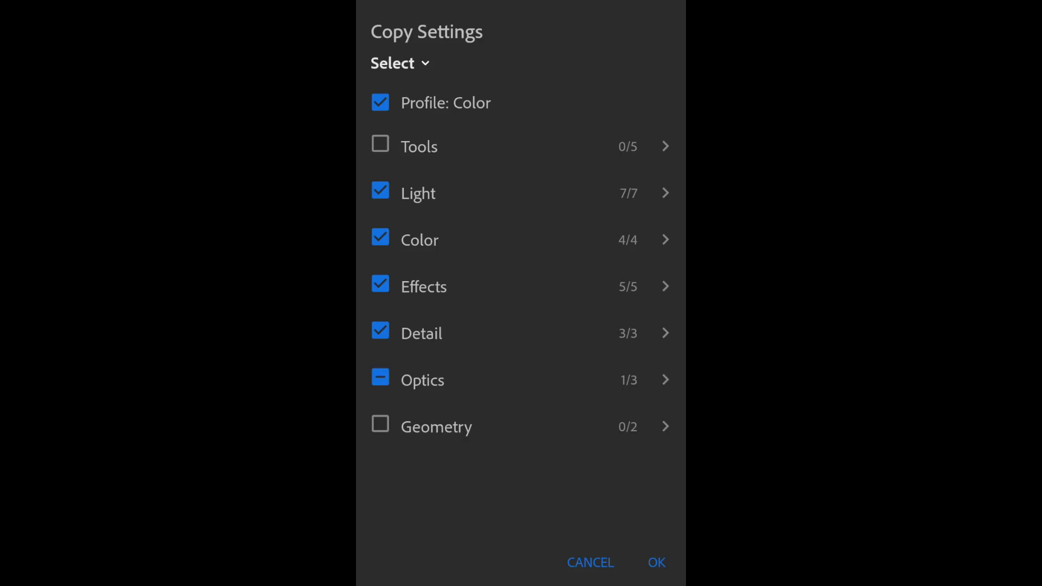
left_click(380, 424)
left_click(380, 144)
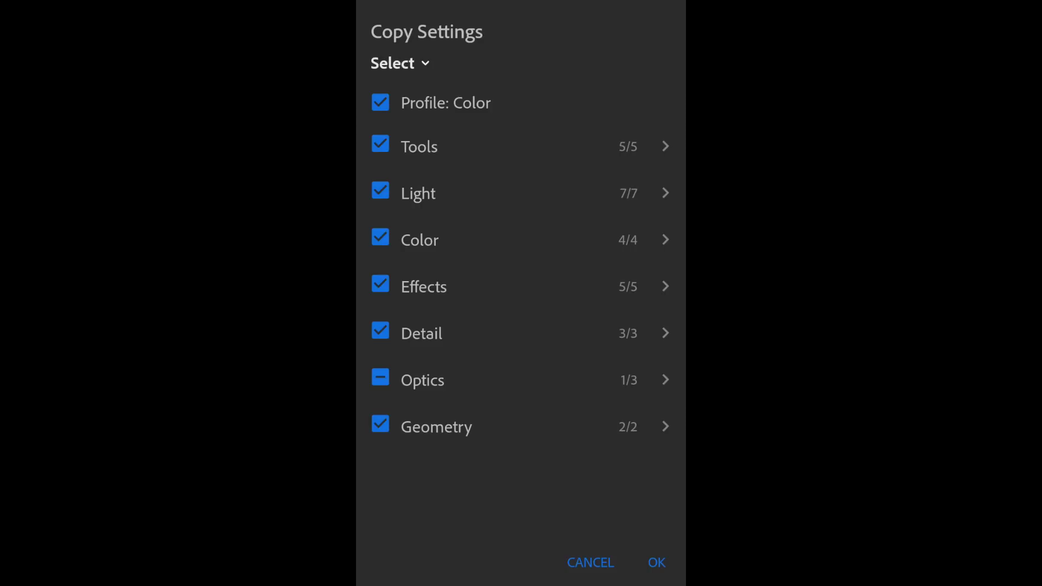
left_click(656, 563)
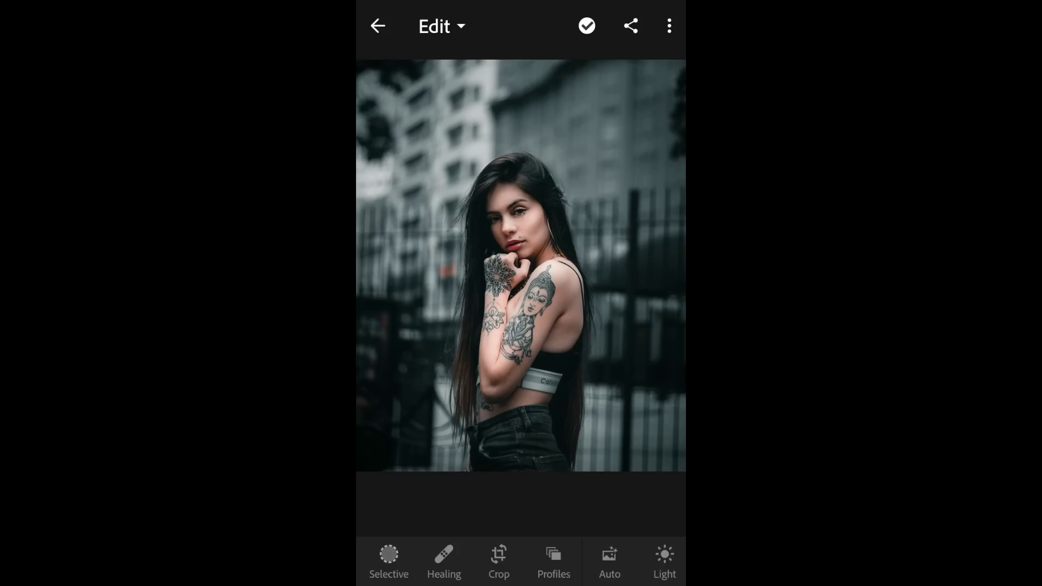
left_click(378, 26)
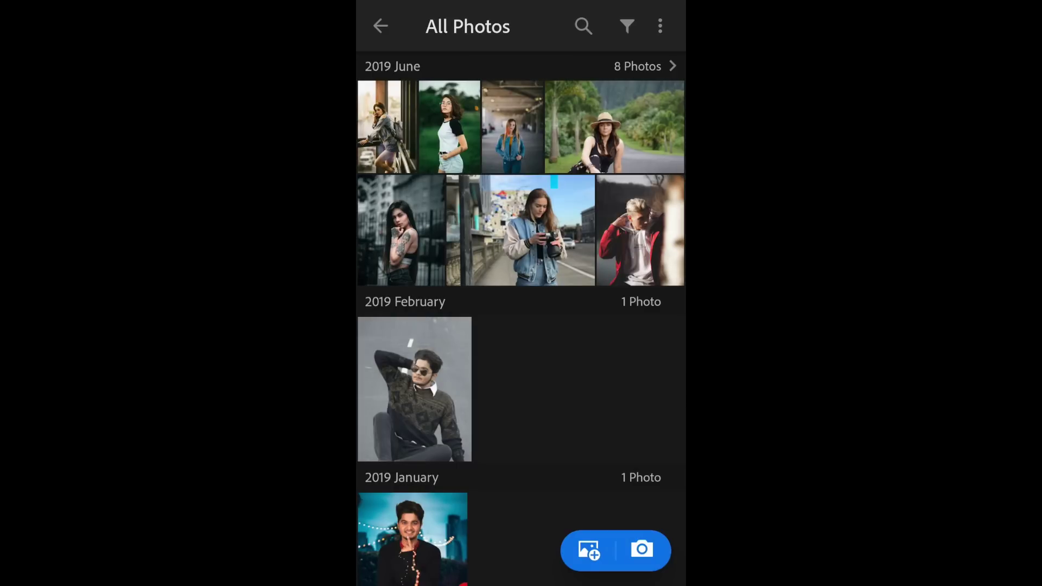
Paste the copied settings onto the denim-jacket portrait, then undo them
left_click(512, 127)
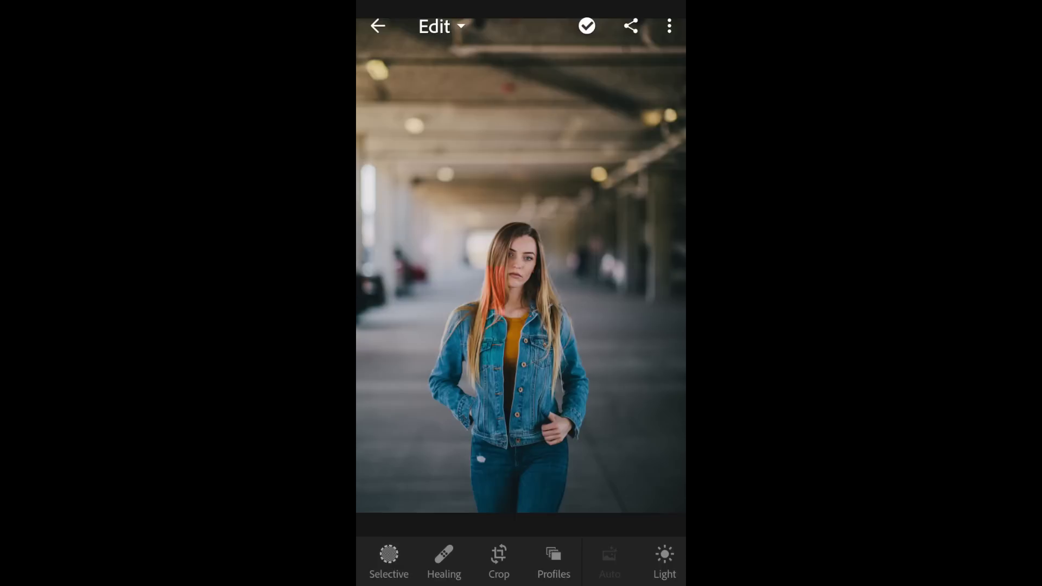
left_click(670, 26)
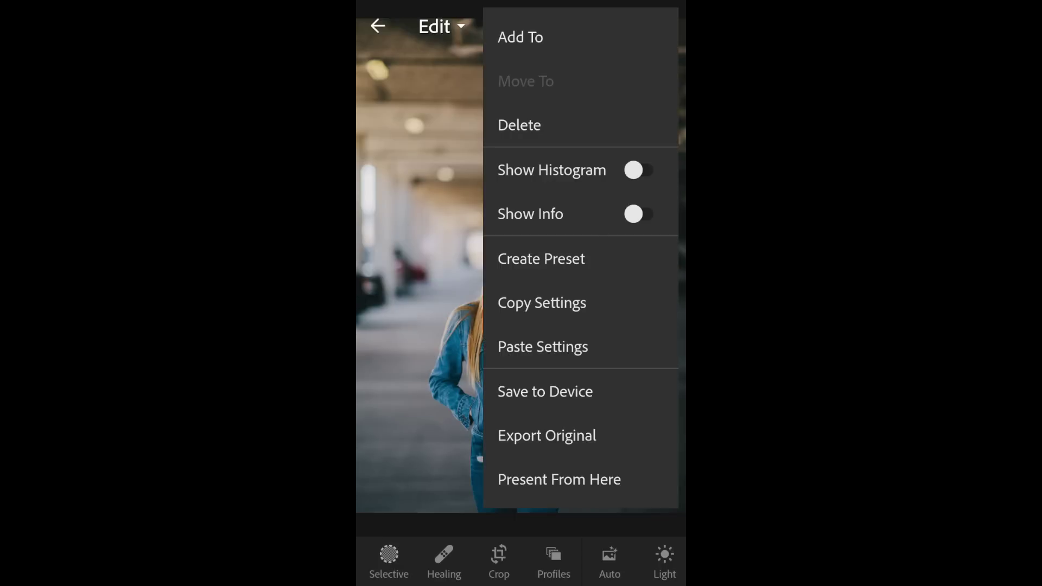
left_click(542, 347)
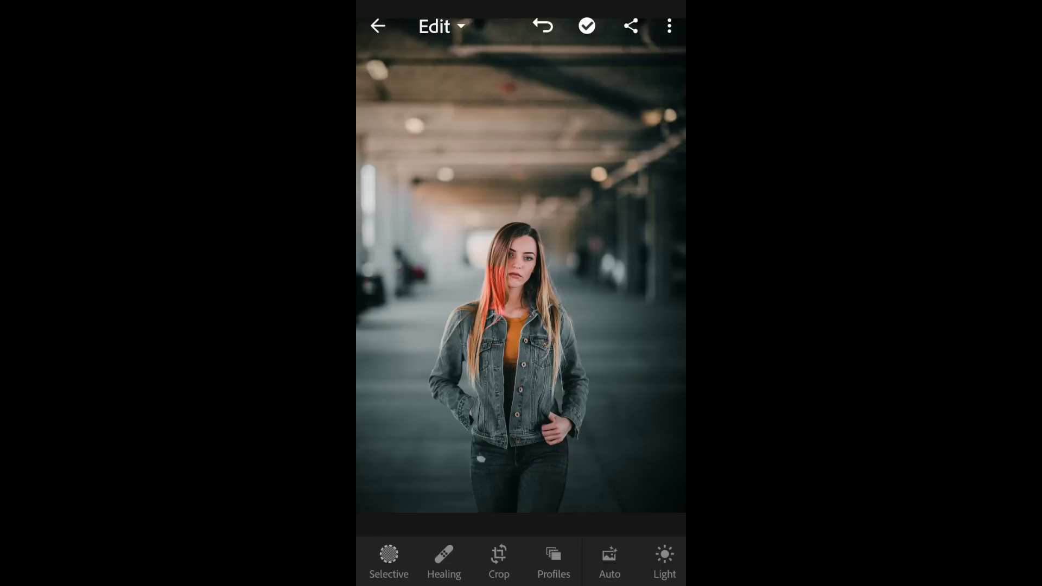
left_click(543, 25)
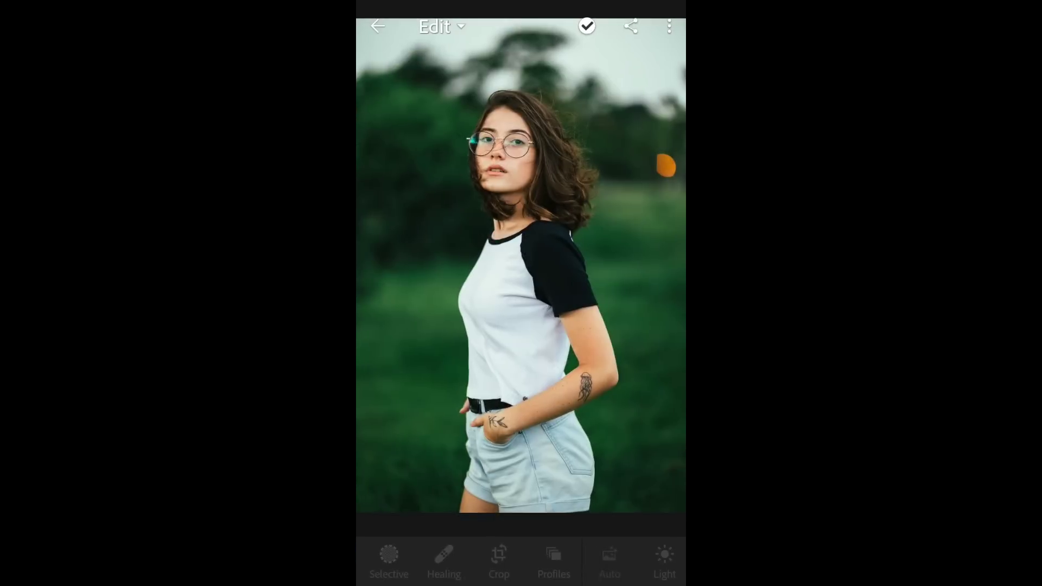
Paste the settings onto the field portrait, undo them, and return to the grid
left_click(670, 25)
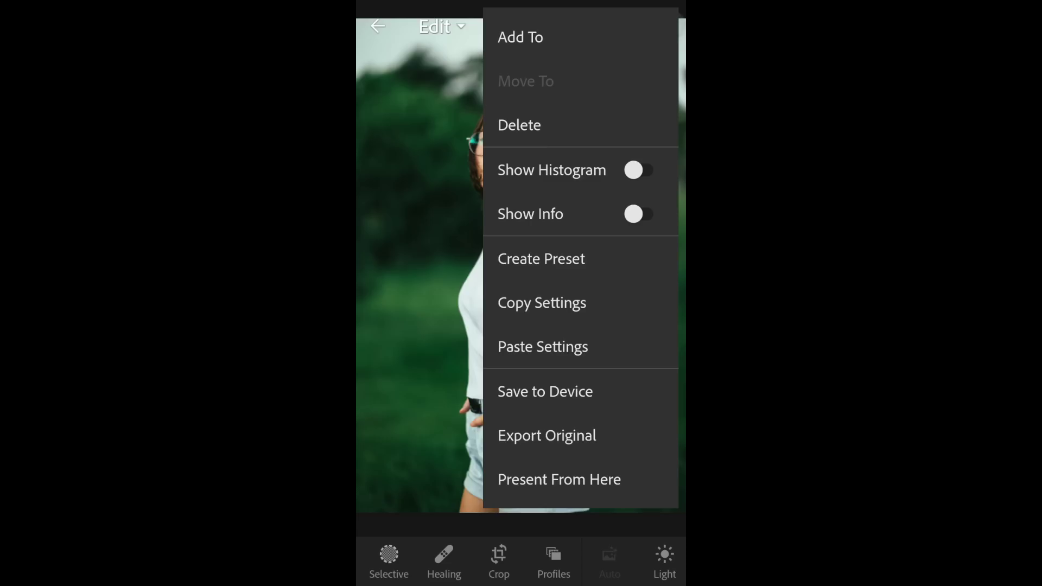
left_click(545, 345)
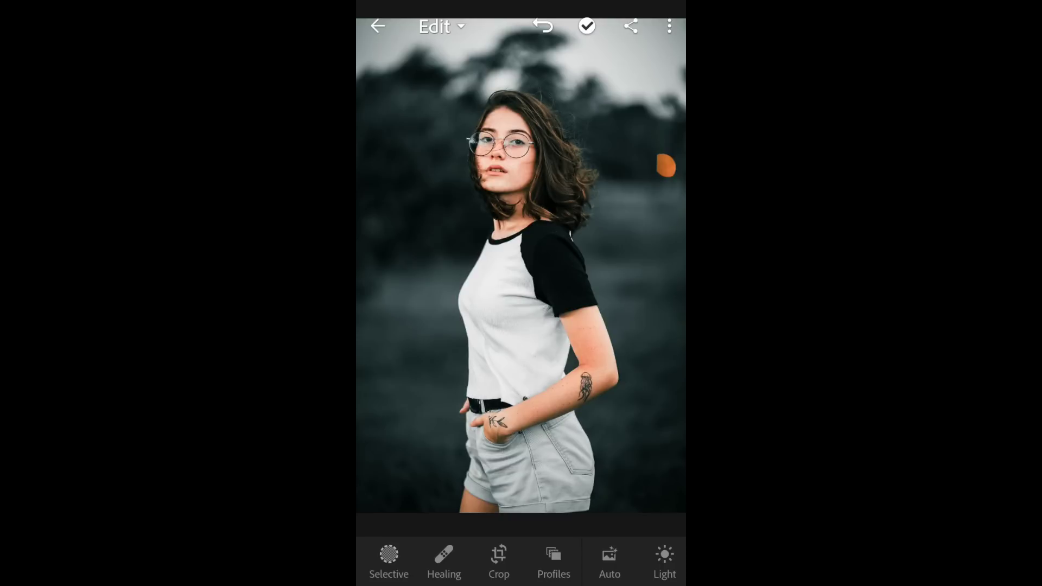
left_click(543, 26)
left_click(378, 25)
Paste the copied settings onto the window portrait, undo them, and return to the grid
left_click(385, 127)
left_click(669, 25)
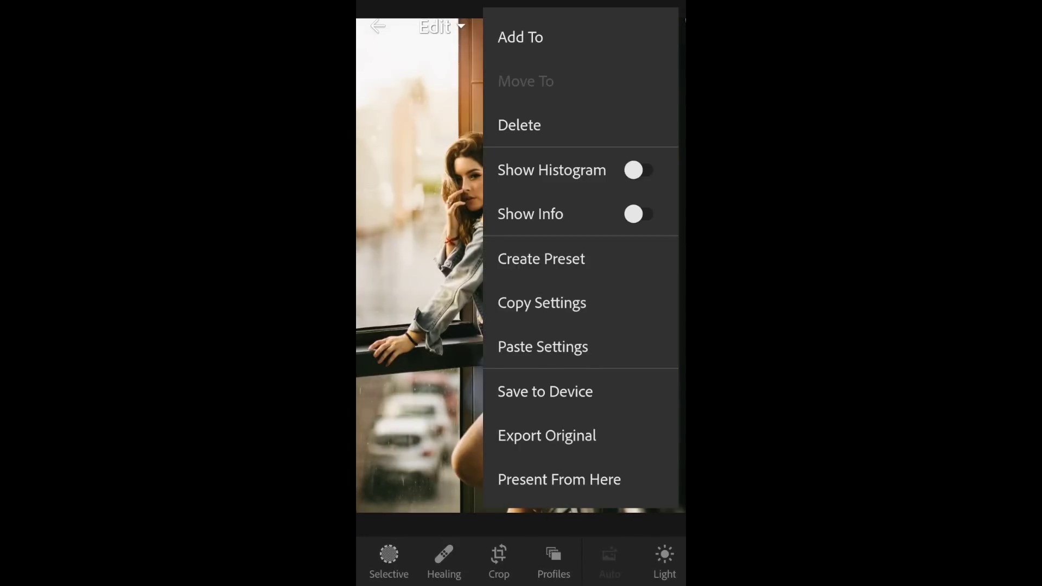
key("Escape")
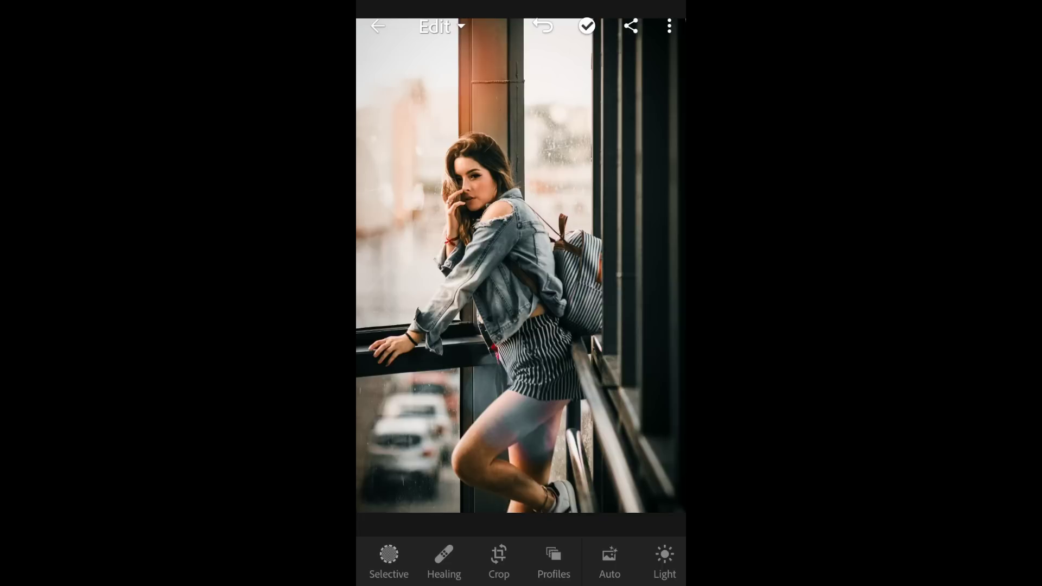
key("ctrl+z")
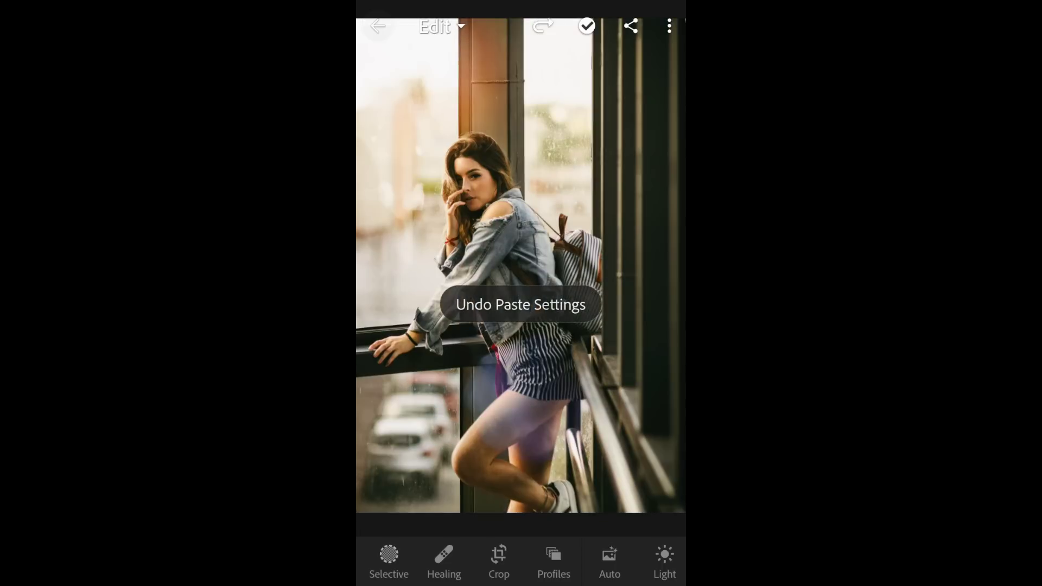
key("Escape")
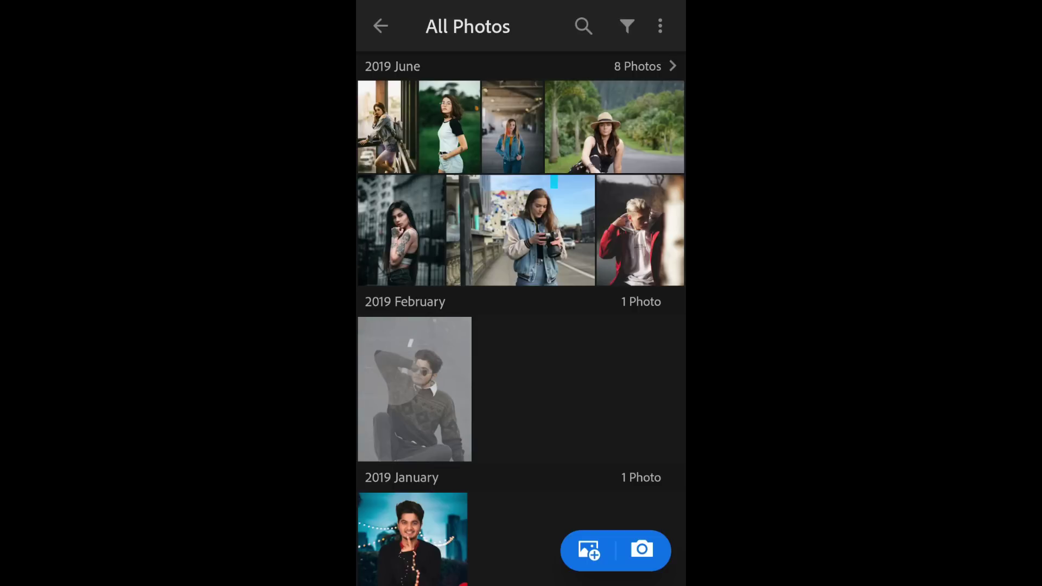
Open the February sweater portrait and confirm the copy-settings groups
left_click(414, 389)
left_click(666, 26)
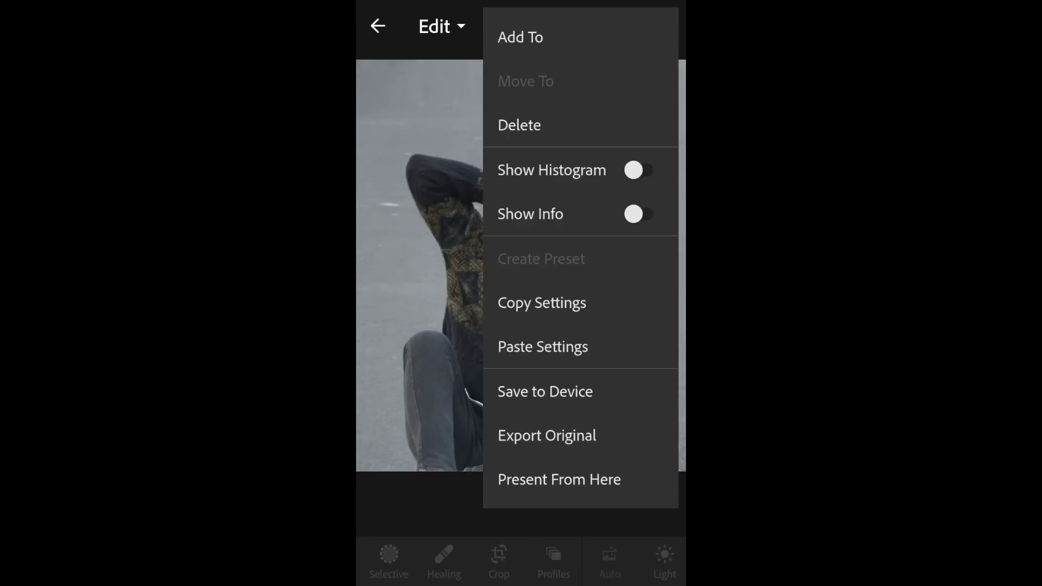
left_click(542, 303)
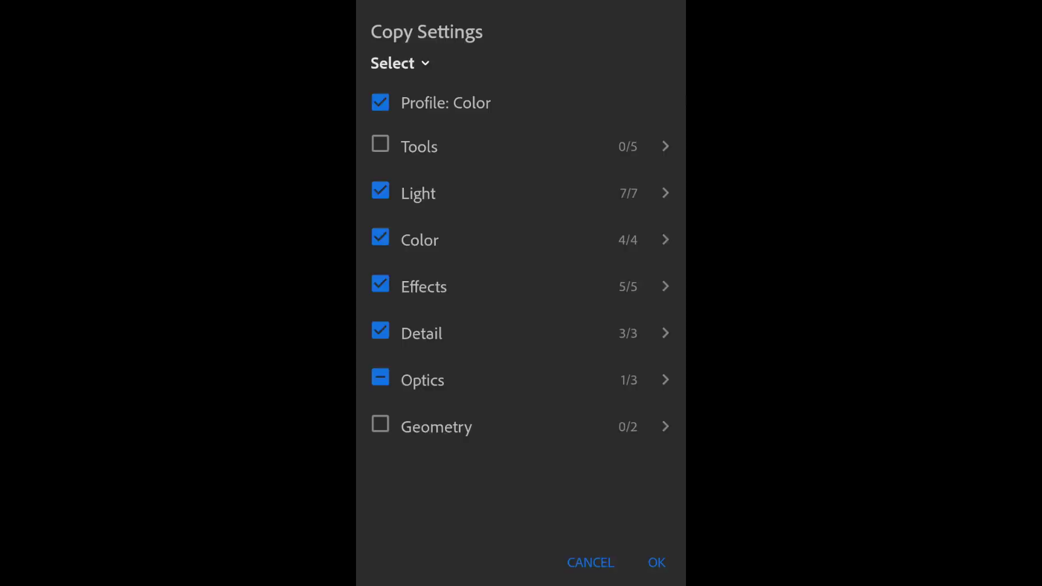
left_click(656, 562)
Paste the teal grade onto it, compare with undo/redo, leave it undone, and return to the grid
left_click(669, 26)
left_click(542, 344)
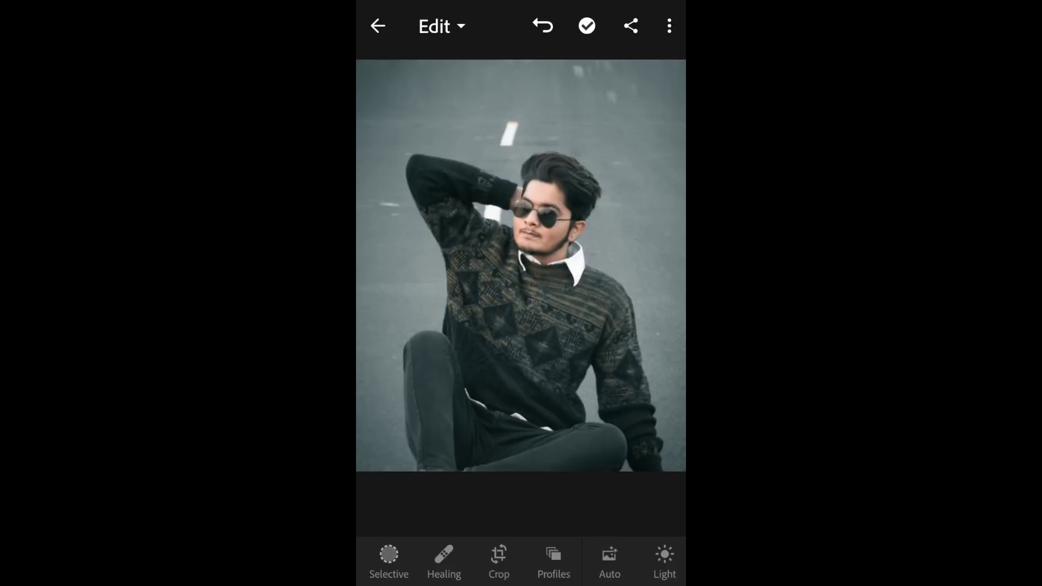
left_click(543, 25)
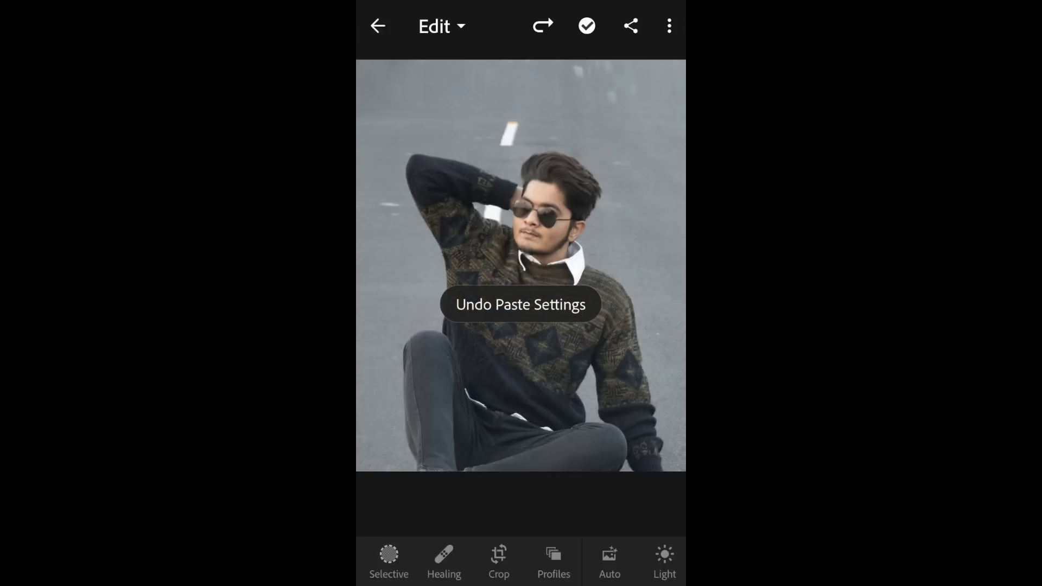
left_click(542, 25)
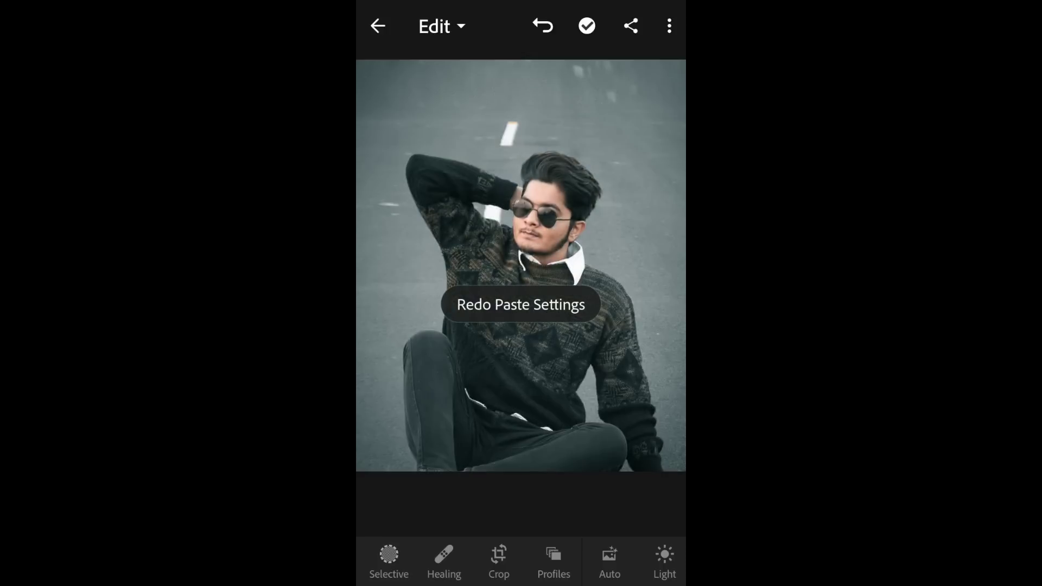
left_click(542, 25)
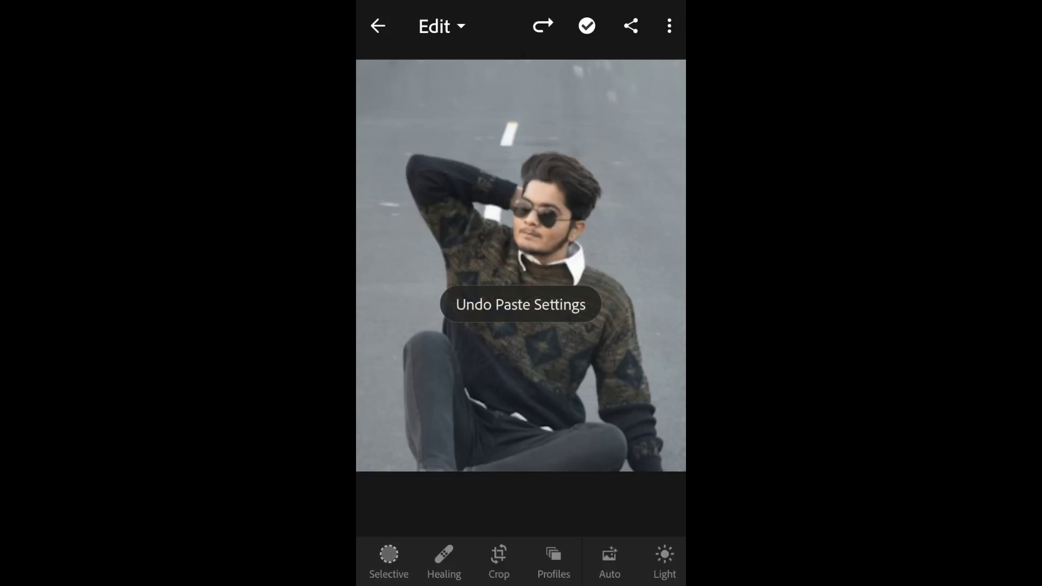
left_click(378, 25)
Paste the copied grade onto the January string-lights portrait, undo it, and return to the grid
scroll(521, 325, "down", 2)
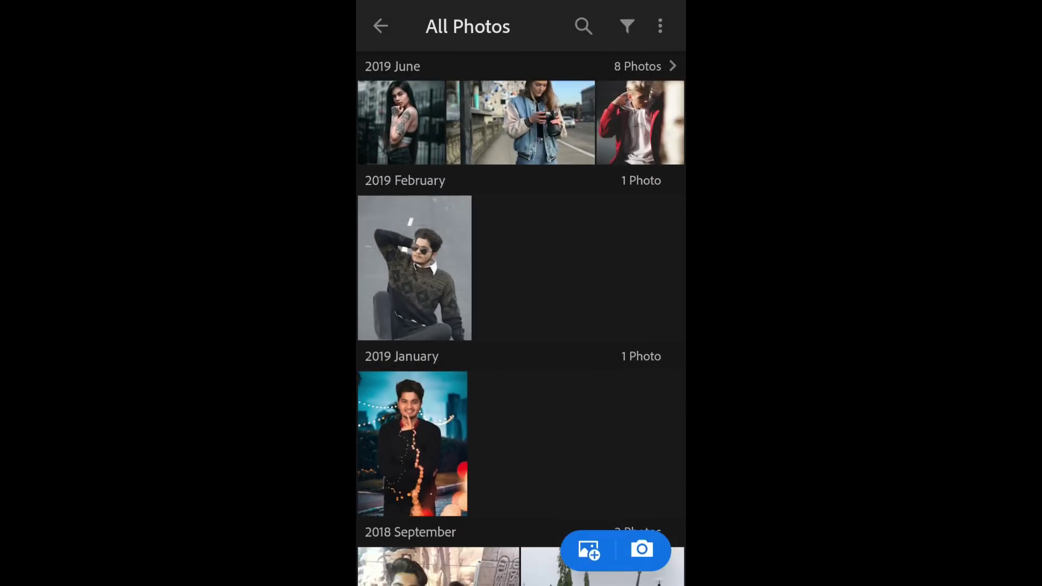
left_click(415, 441)
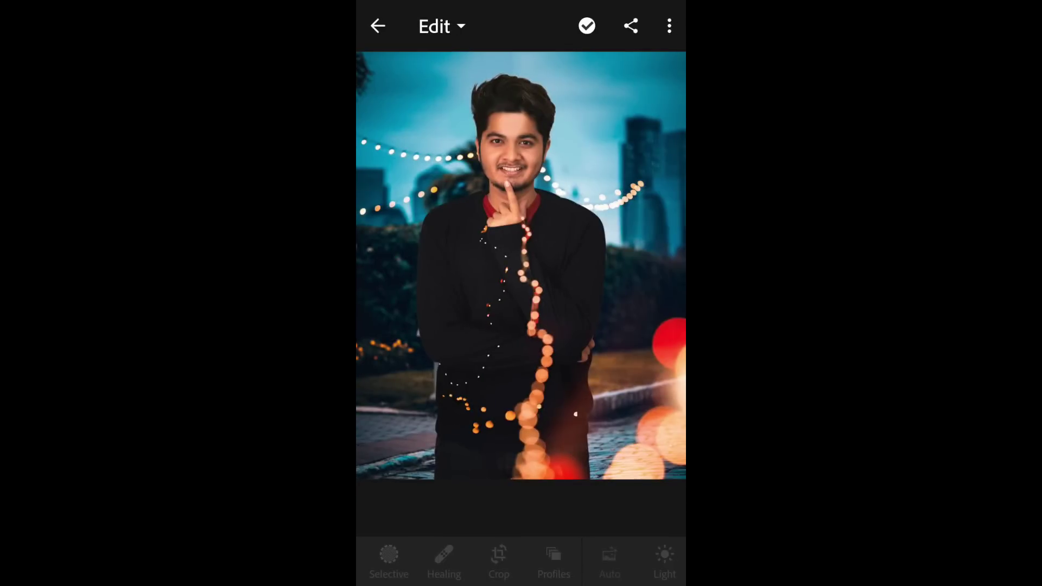
left_click(669, 26)
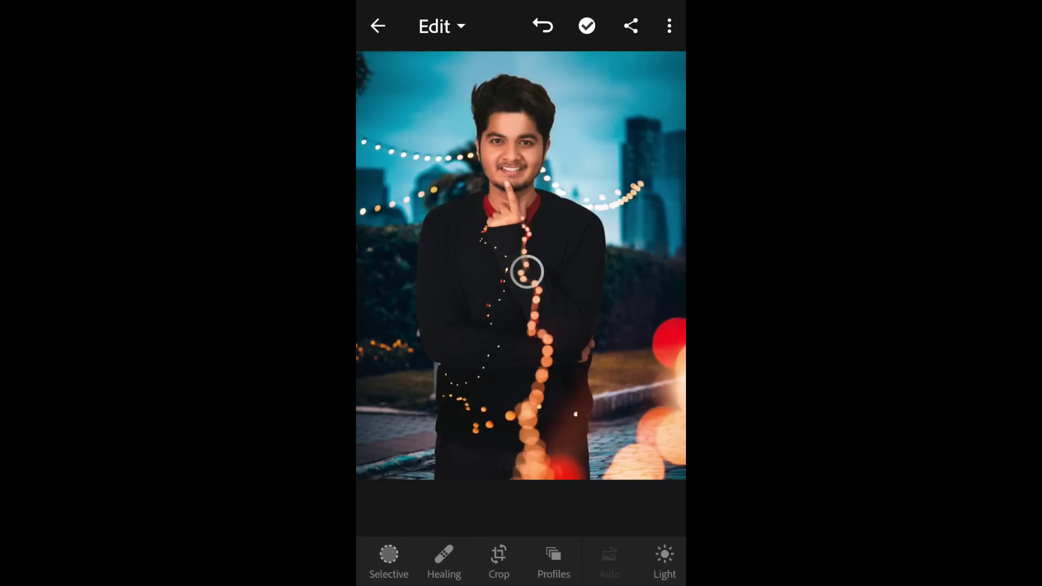
left_click(543, 347)
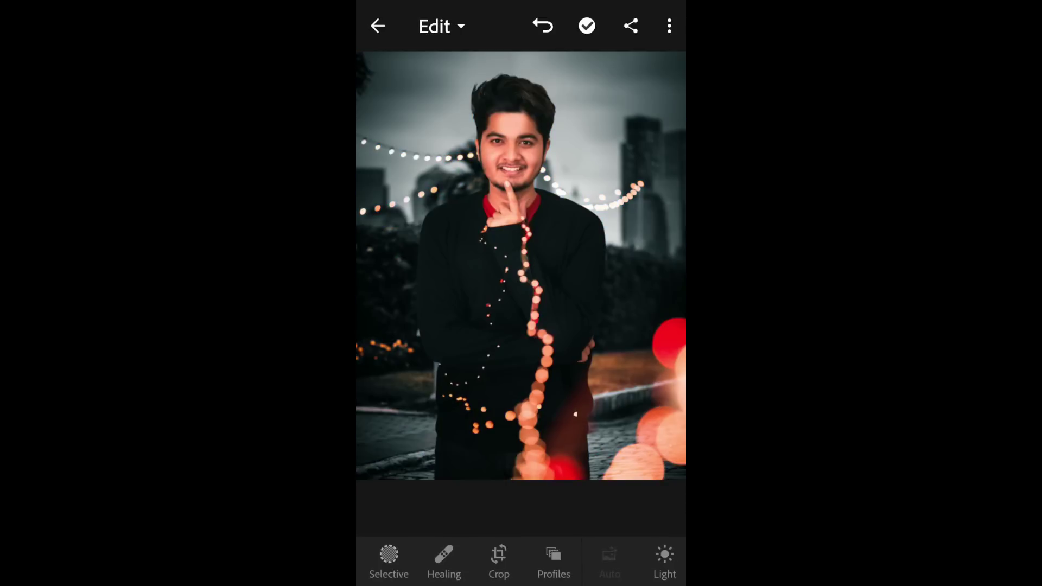
left_click(543, 26)
left_click(378, 25)
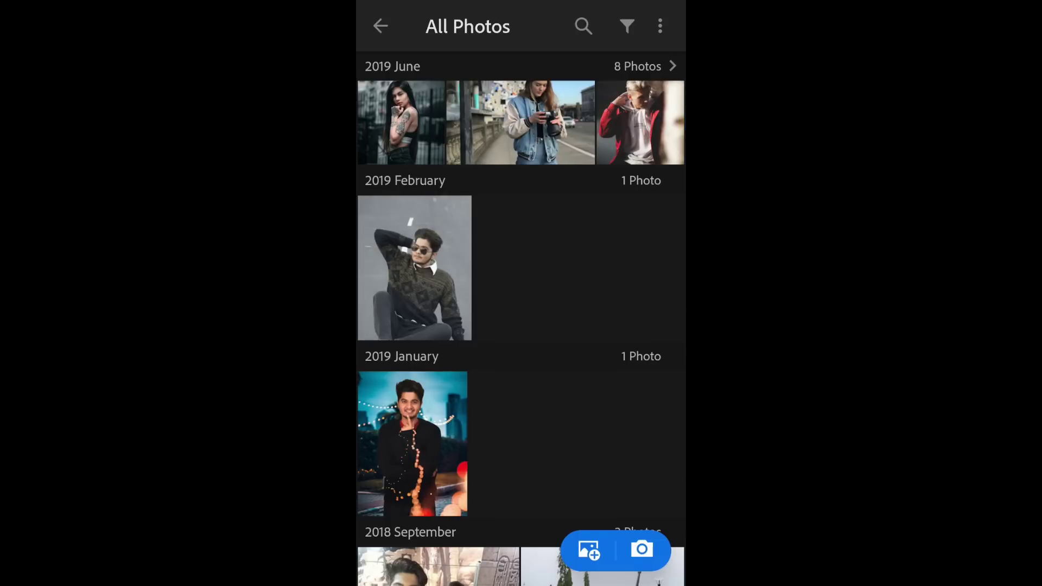
Paste the grade onto the camera-girl portrait, compare with undo/redo, undo, and go back
left_click(520, 123)
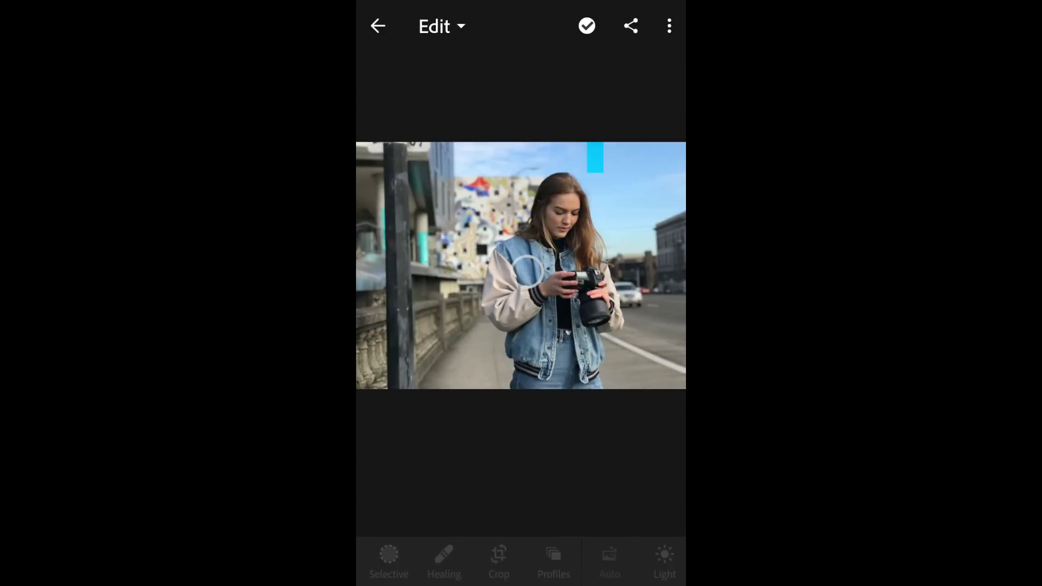
left_click(669, 25)
left_click(543, 347)
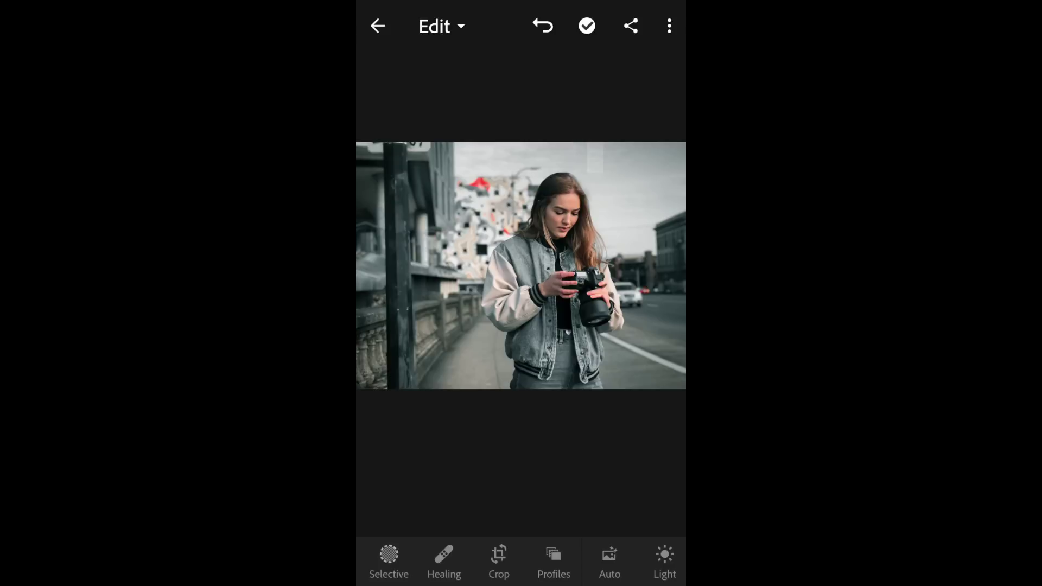
left_click(542, 26)
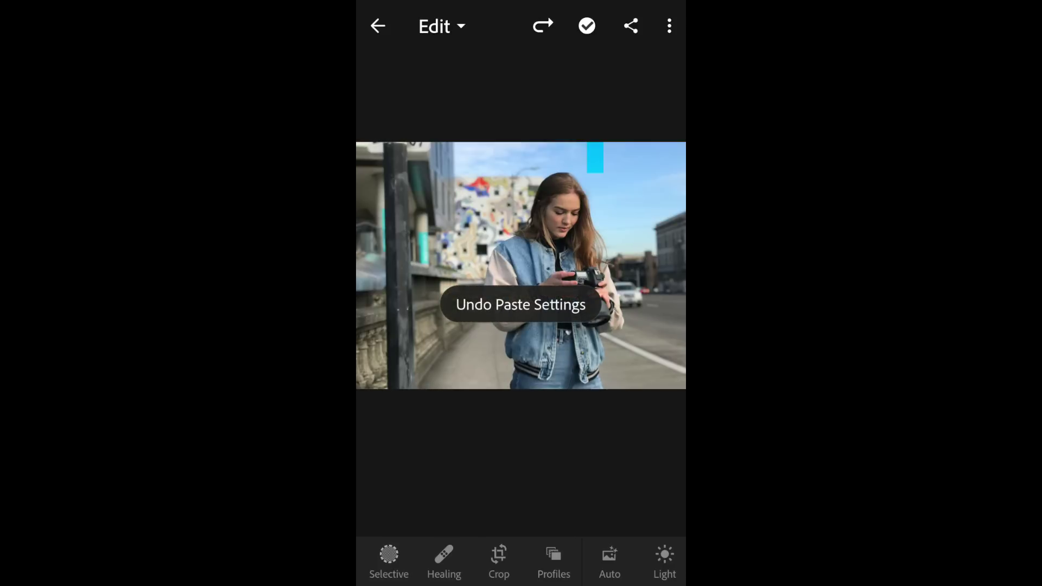
left_click(542, 25)
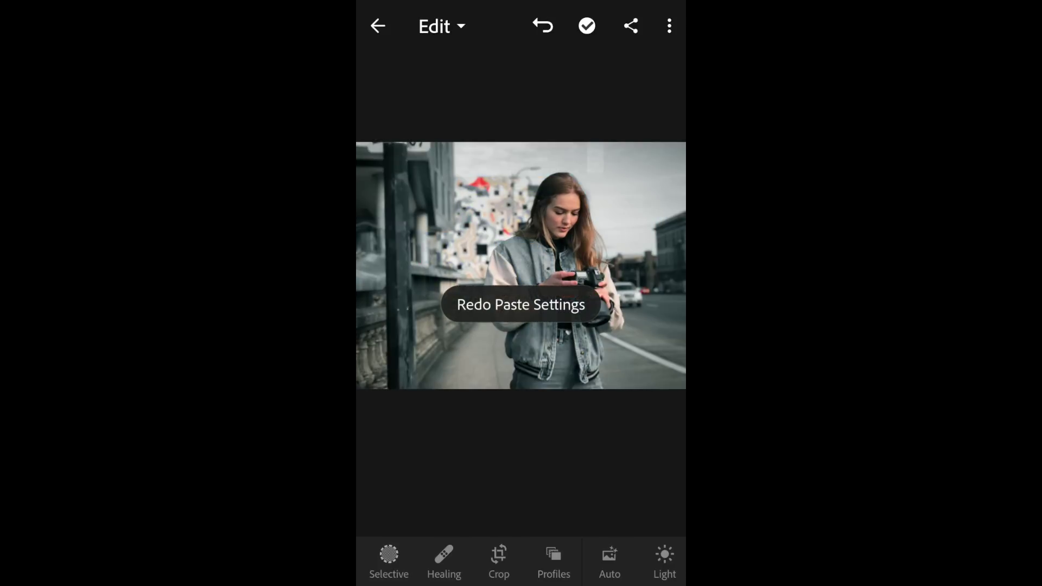
left_click(543, 25)
left_click(378, 25)
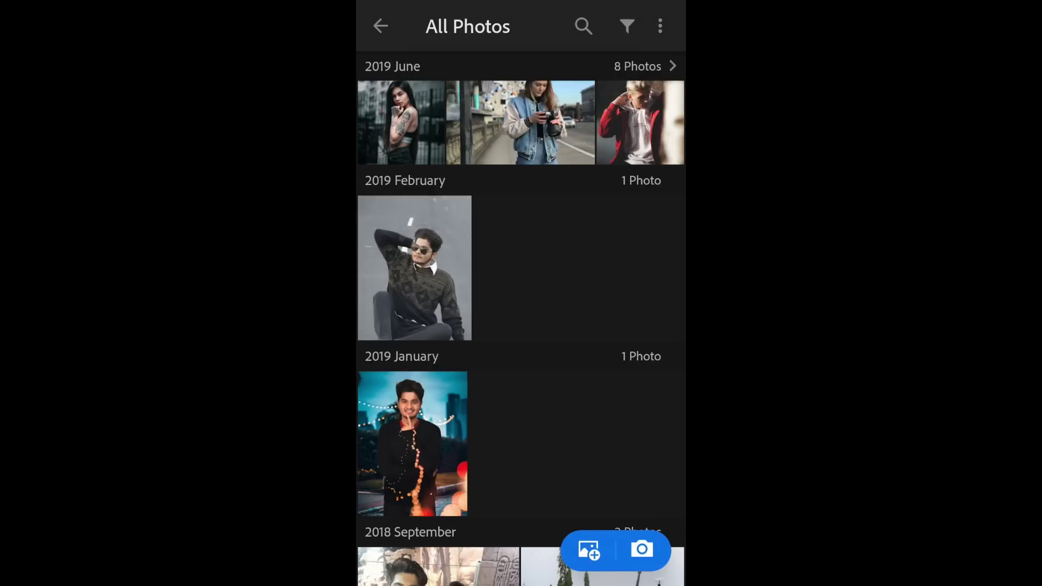